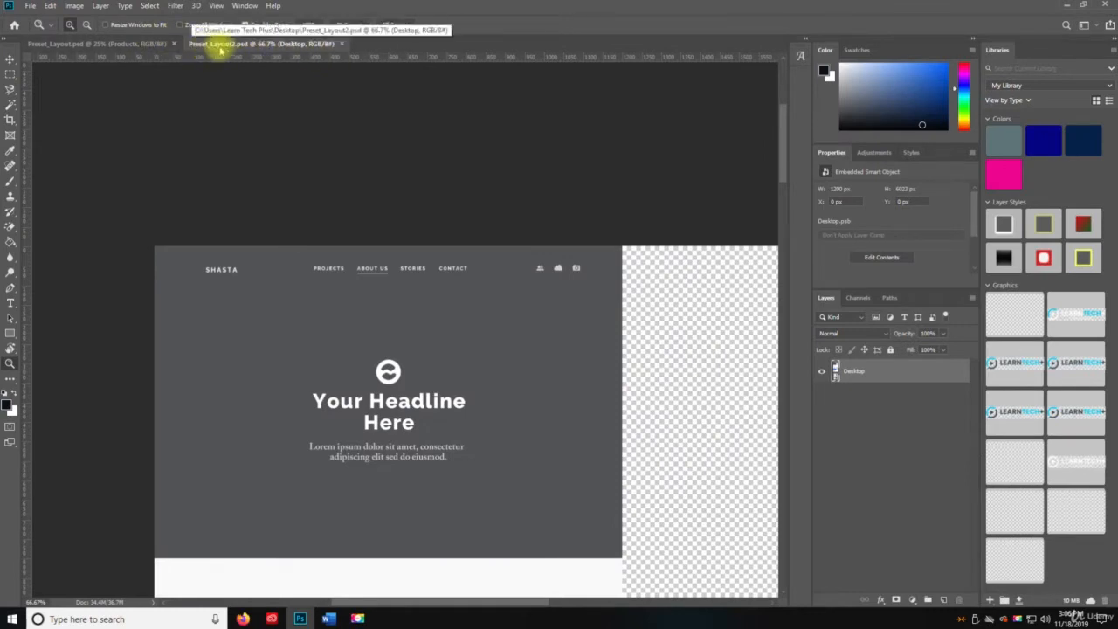
Create a new document from the iMac 27 web preset, 2560 x 1440 px, with artboards turned off
click(31, 6)
click(39, 20)
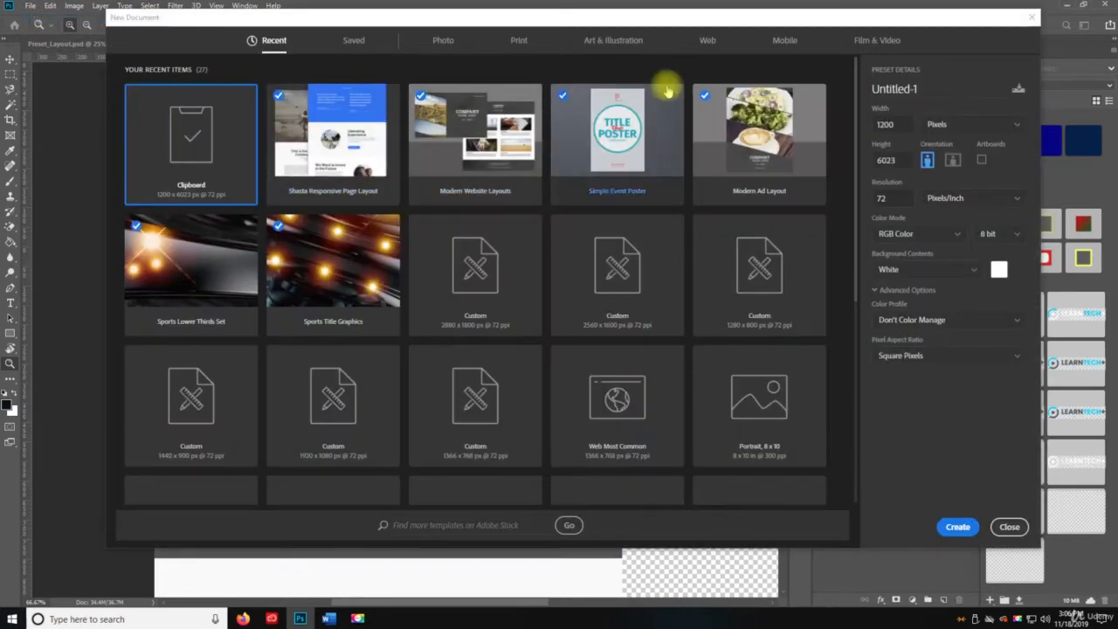
click(707, 40)
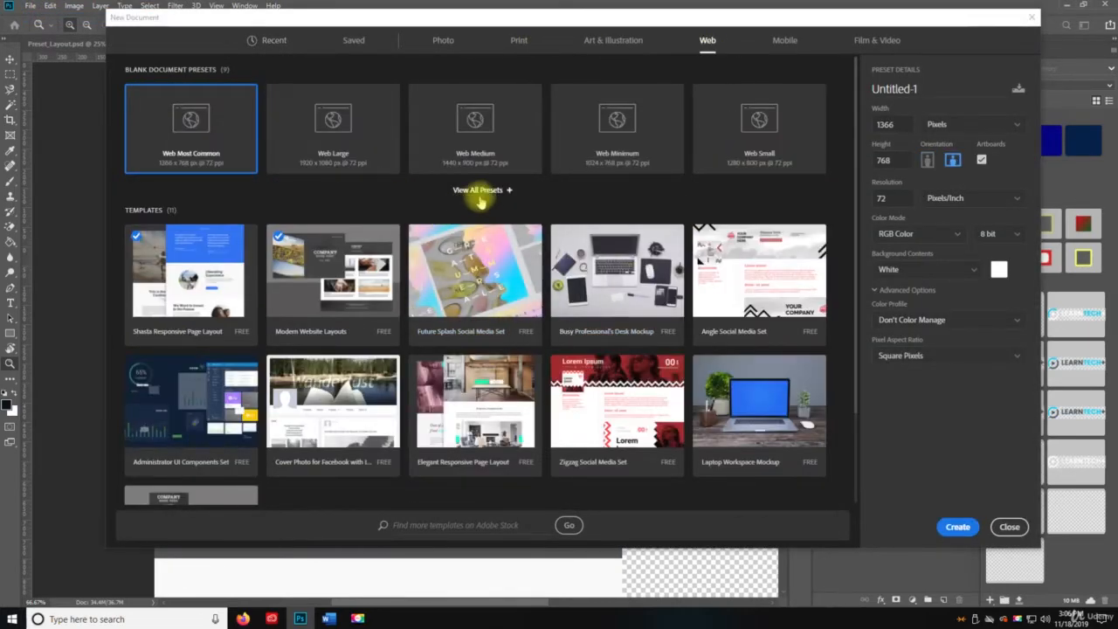
click(478, 197)
click(469, 266)
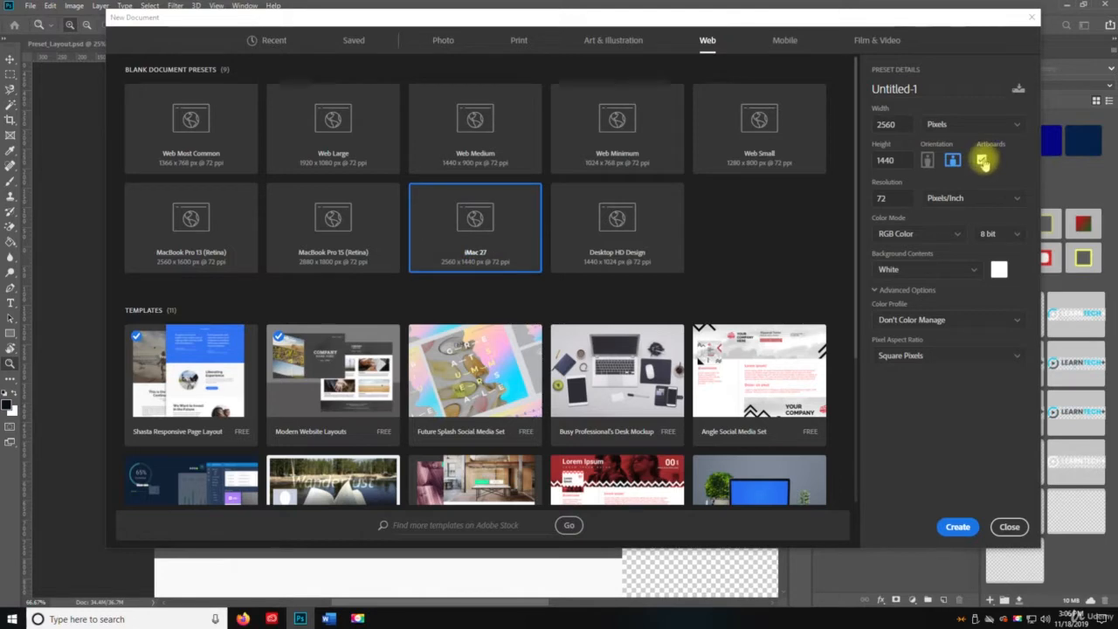
click(956, 527)
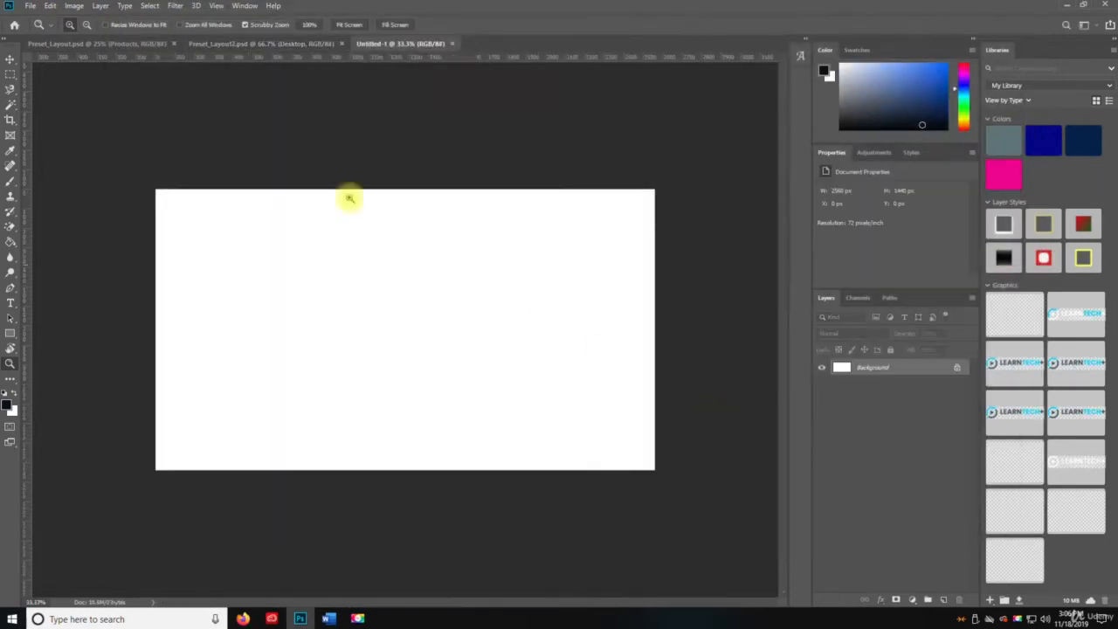
Save the blank document to the Desktop as a Photoshop file named 07. iMac (2560x1440)
click(31, 7)
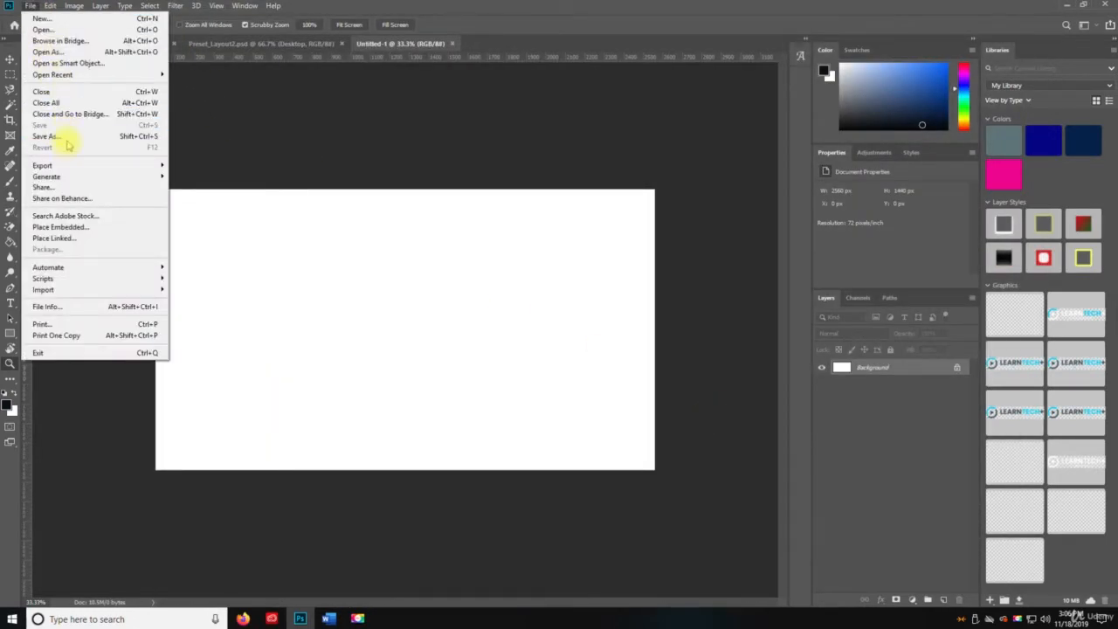
click(52, 137)
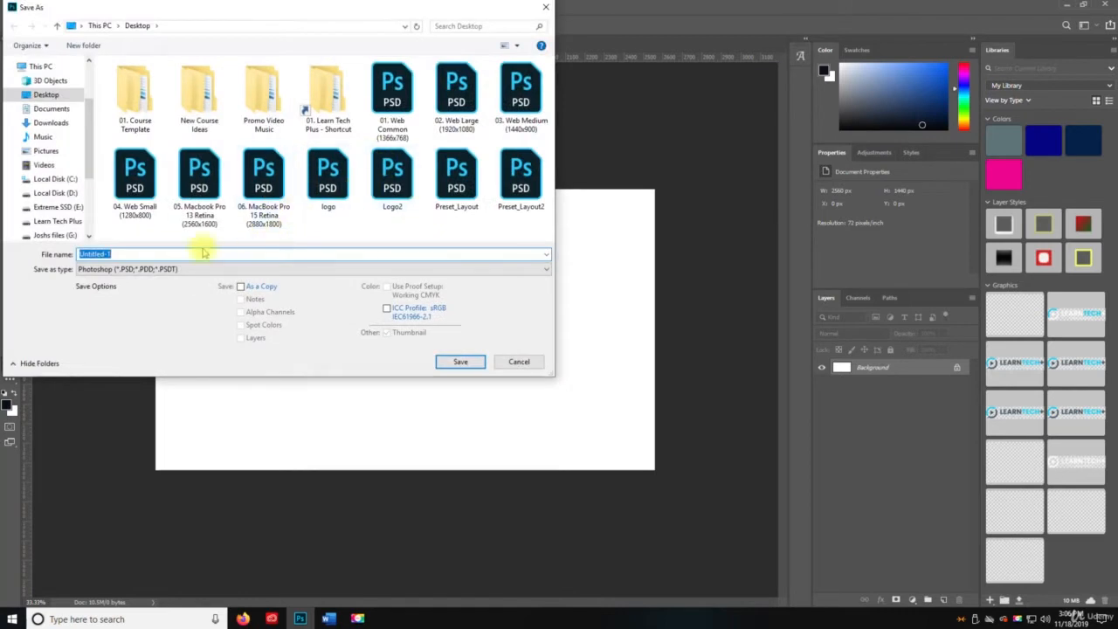
text(07. iMac (2560x1440)
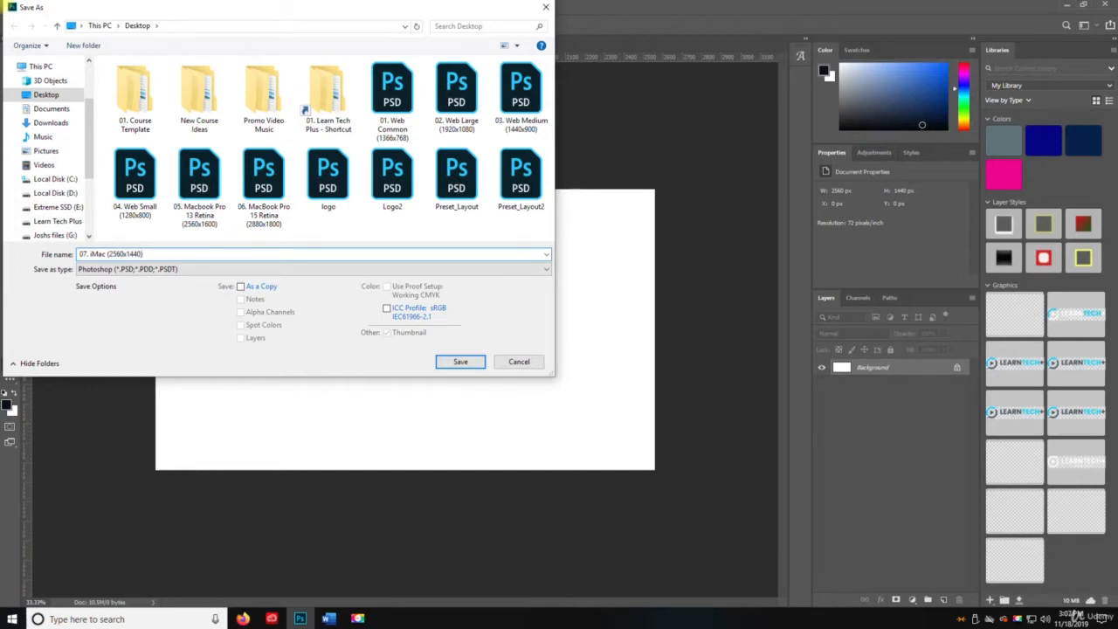
click(460, 362)
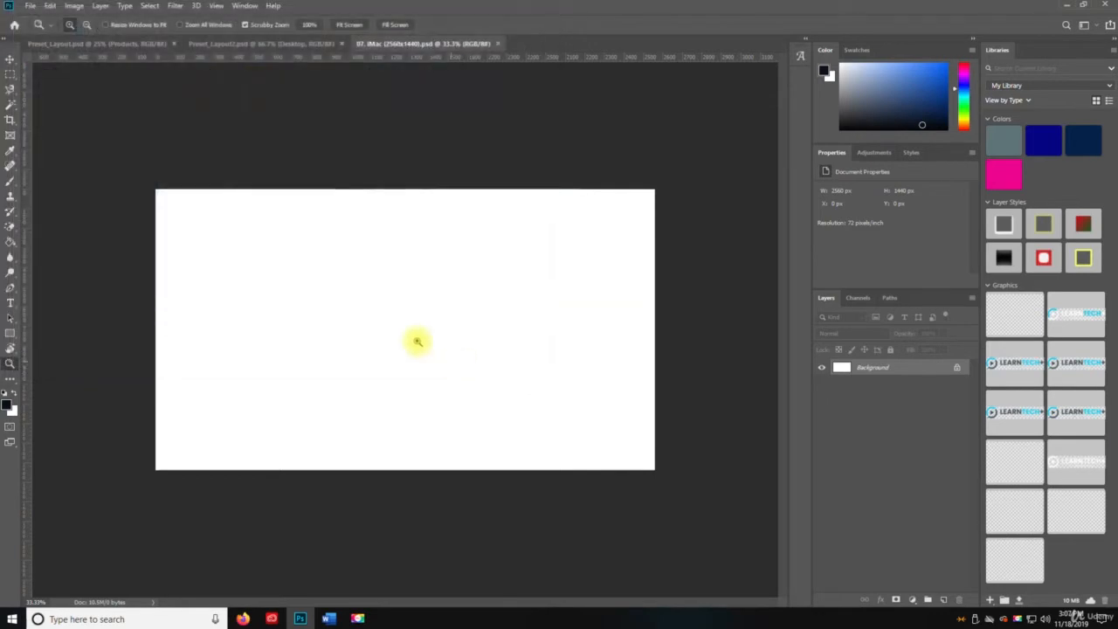
Copy the whole desktop layout from Preset_Layout2.psd and paste it into the 07. iMac (2560x1440) document
click(217, 46)
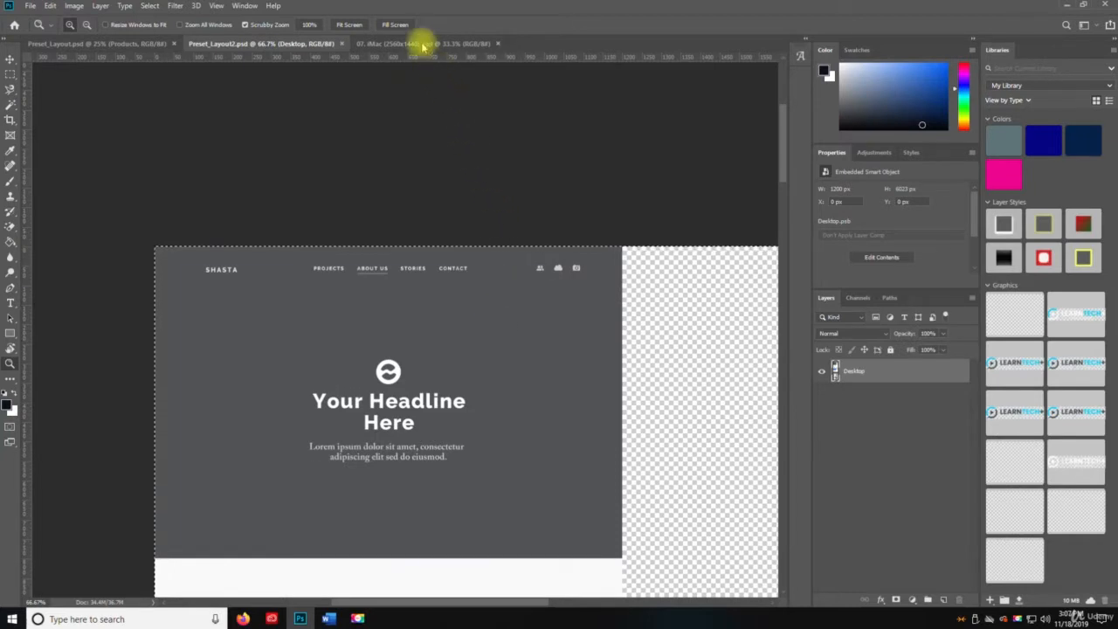
drag(422, 46, 476, 341)
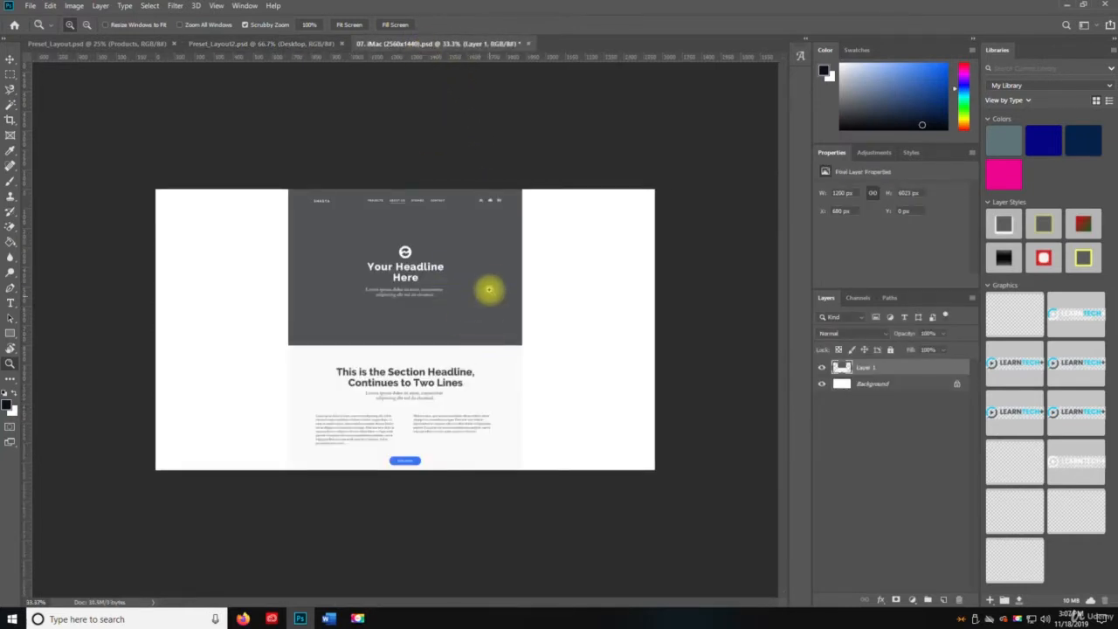
key(shift+v)
drag(491, 281, 404, 283)
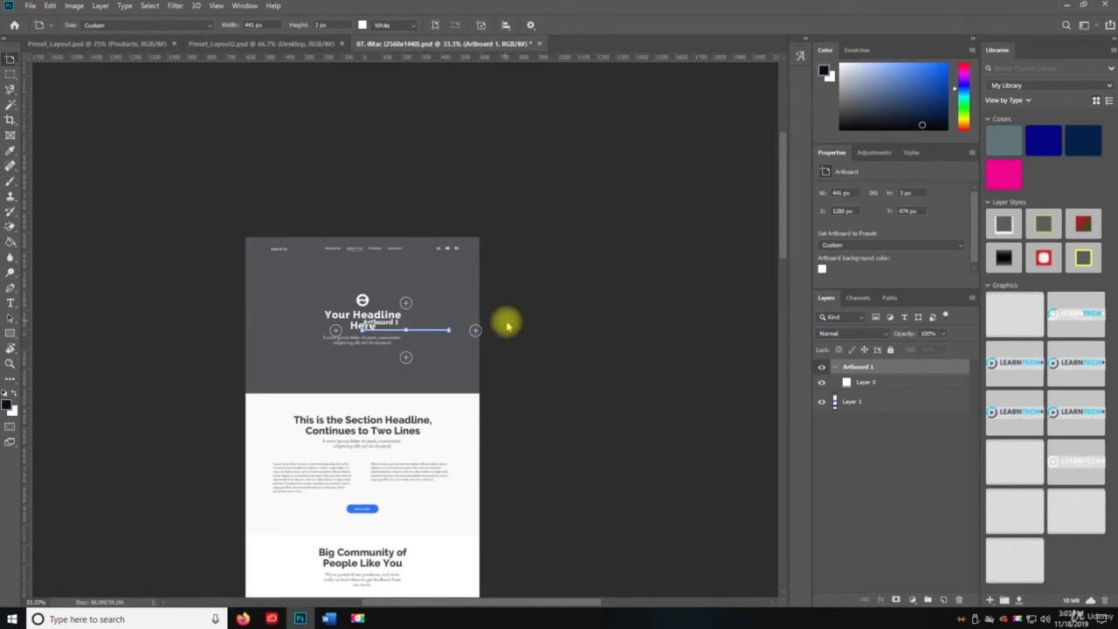
key(ctrl+z)
key(shift+v)
key(shift+v)
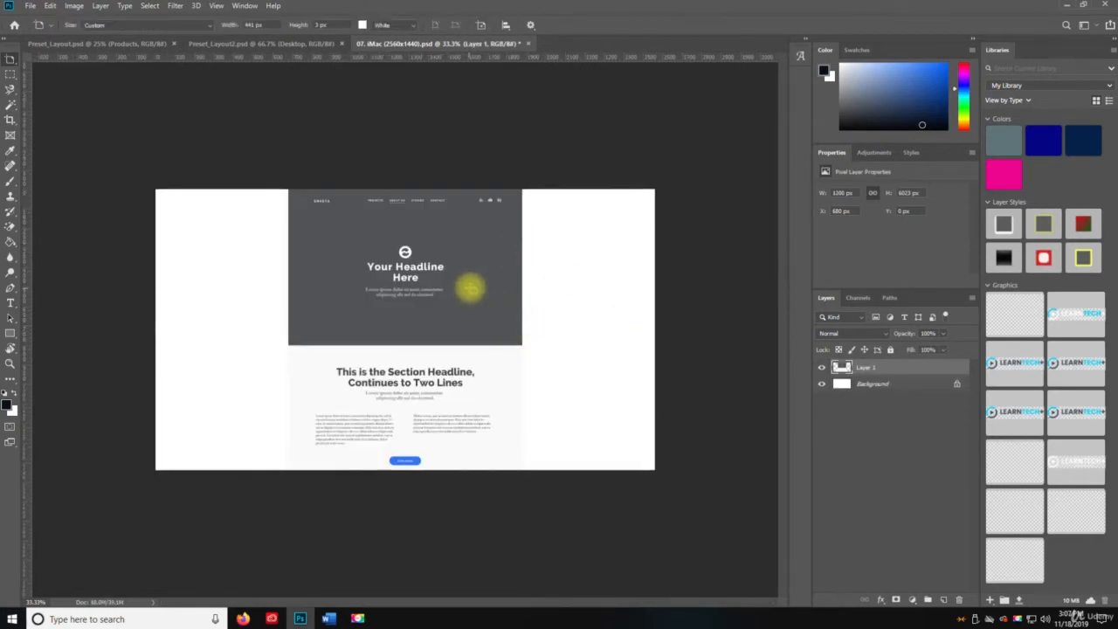
Move the pasted layout to the canvas's left edge and scale it proportionally to the full 2560 px canvas width
right_click(11, 59)
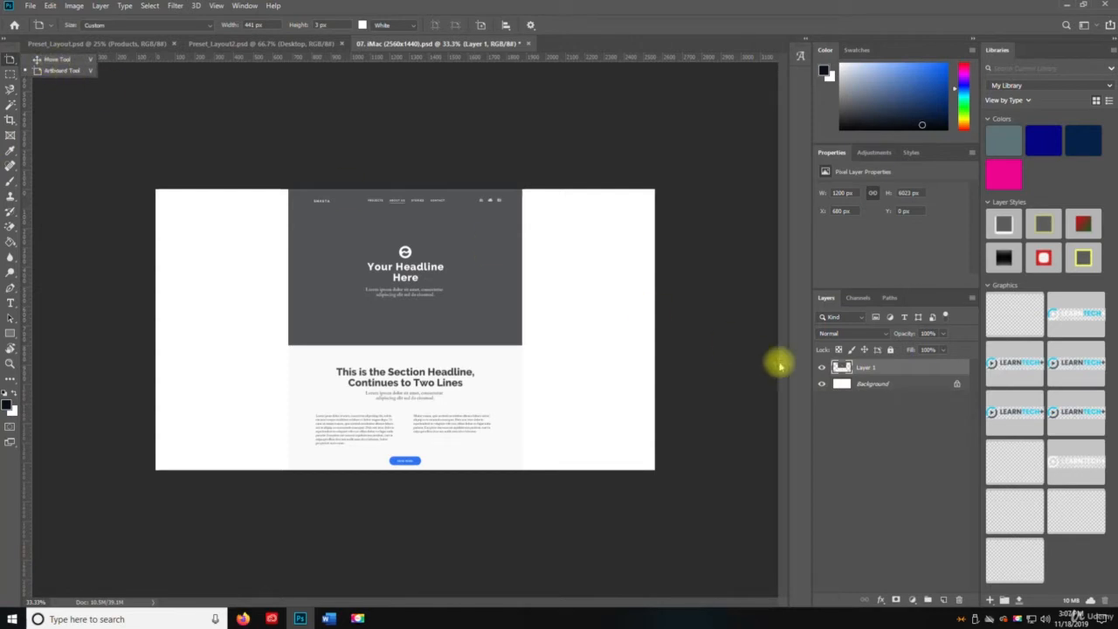
click(47, 59)
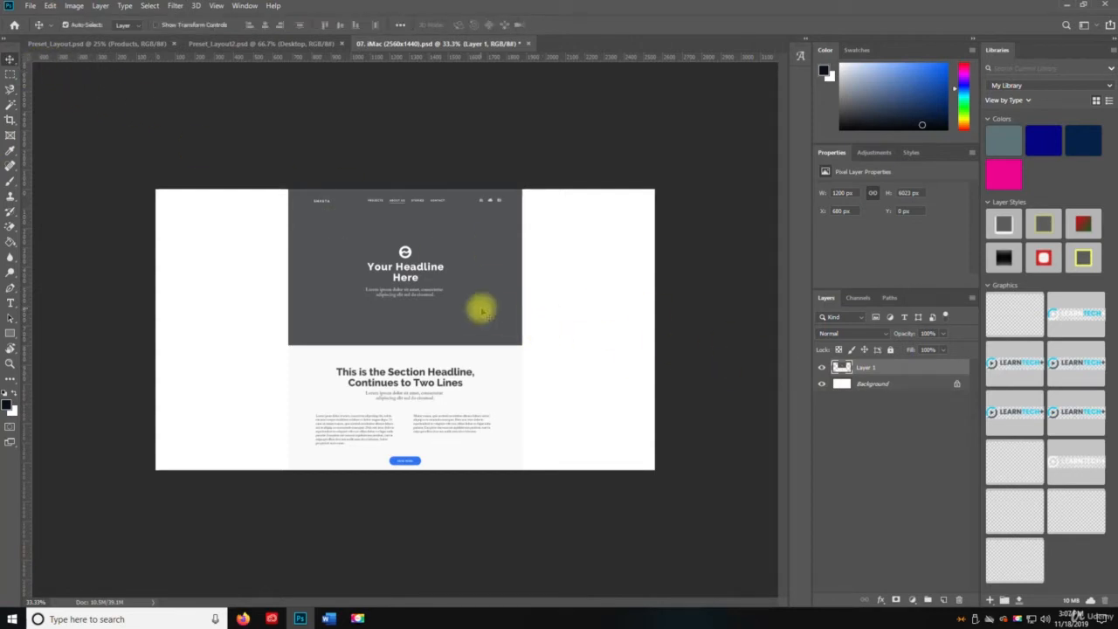
drag(480, 310, 354, 308)
key(ctrl+t)
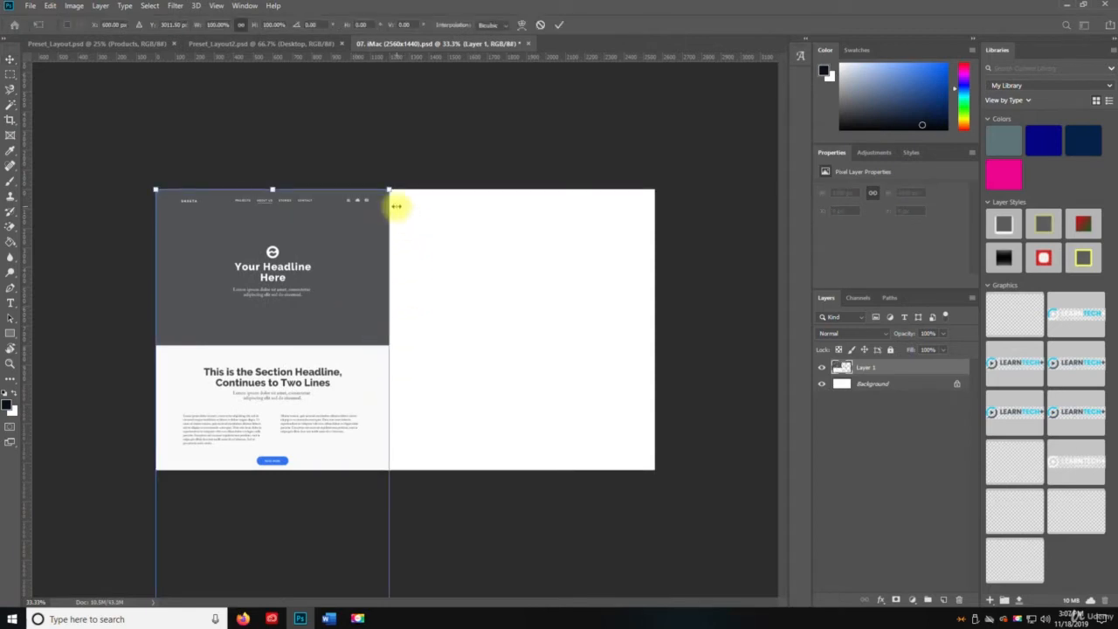
drag(390, 188, 647, 98)
drag(414, 453, 654, 451)
key(Return)
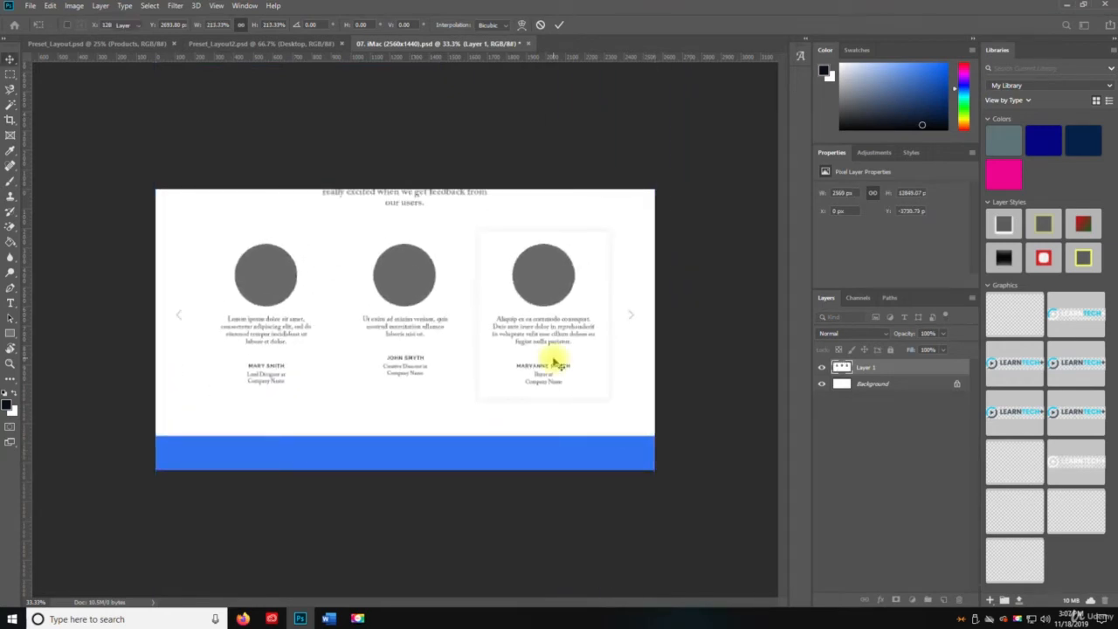
Move the enlarged layout down until its header aligns with the canvas's top edge at X 0, Y 0 px
drag(583, 264, 539, 401)
drag(554, 274, 584, 436)
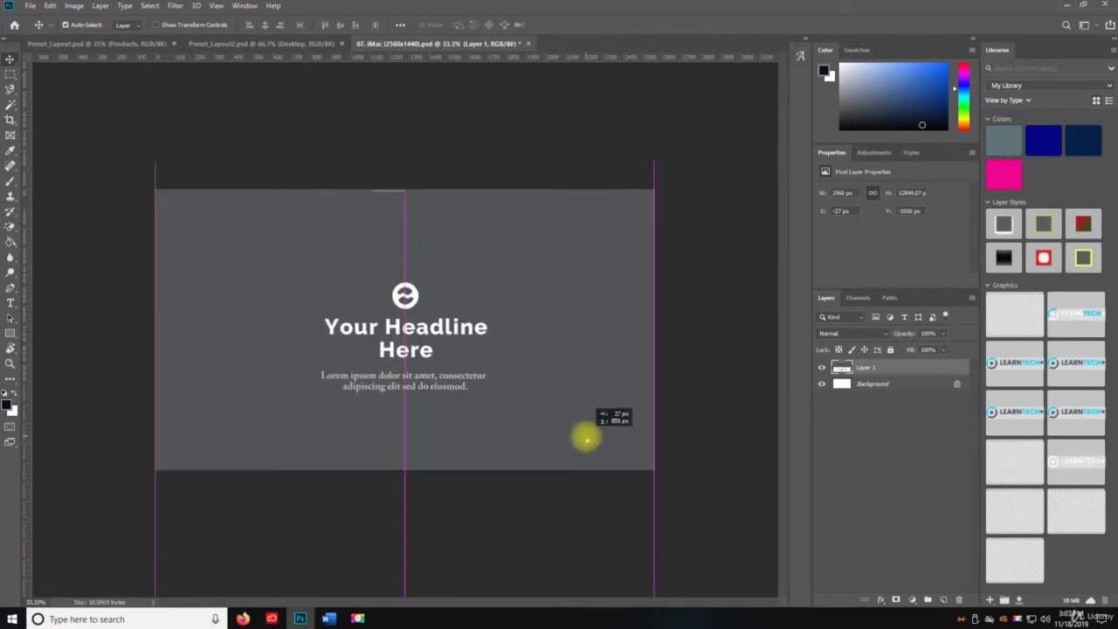
drag(586, 326, 579, 249)
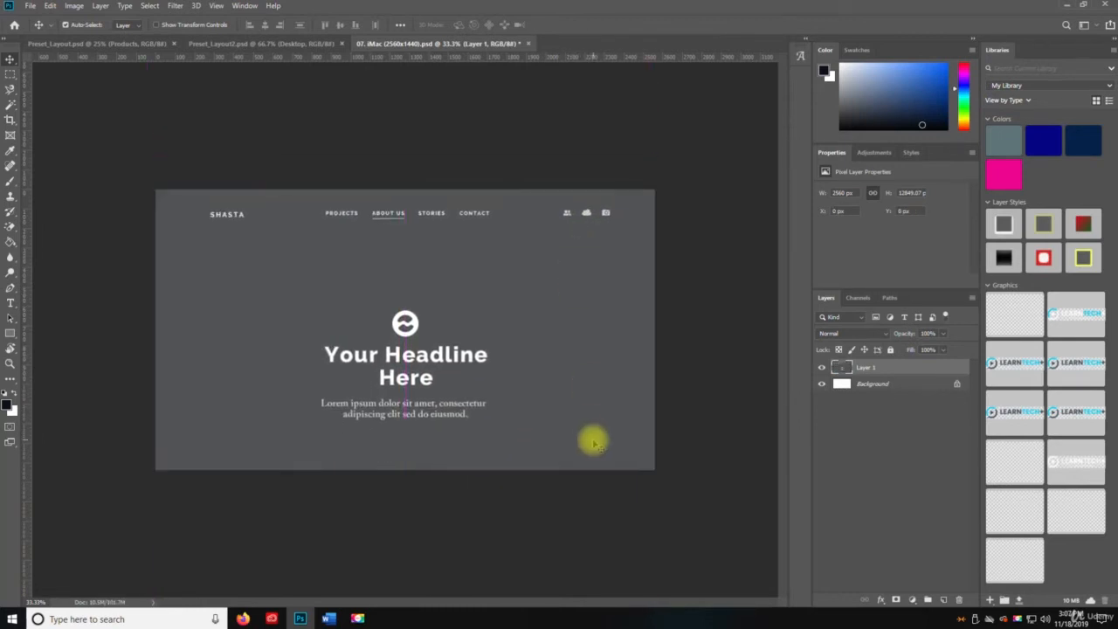
Extend the canvas downward with the Crop tool to the bottom of the layout's footer, about 12849 px high
key(z)
alt+click(563, 399)
alt+click(482, 382)
alt+click(456, 373)
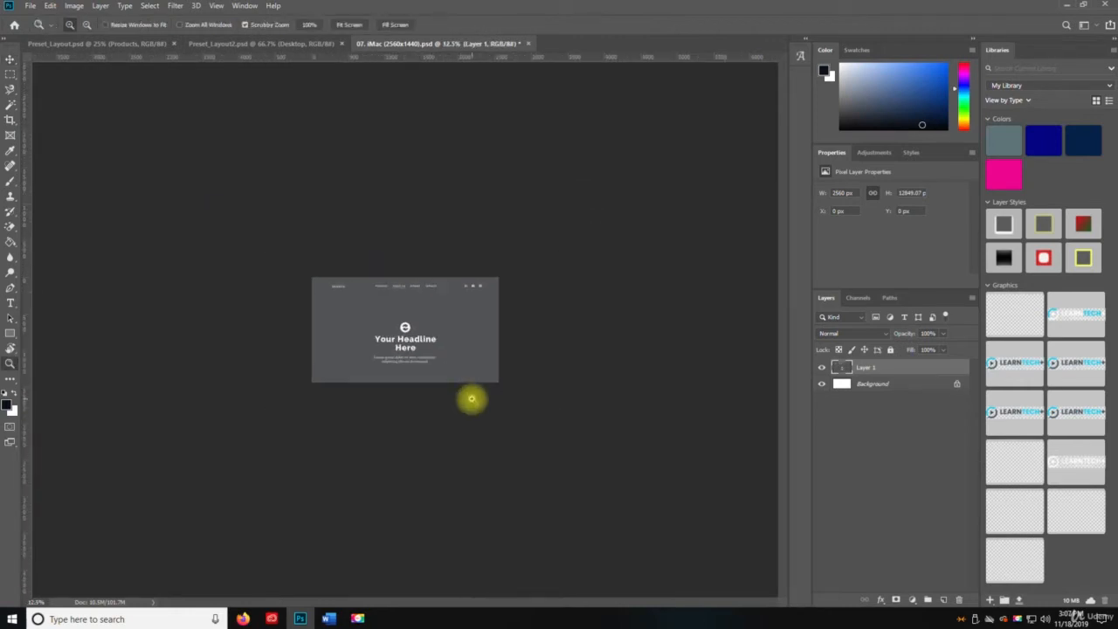
key(v)
key(c)
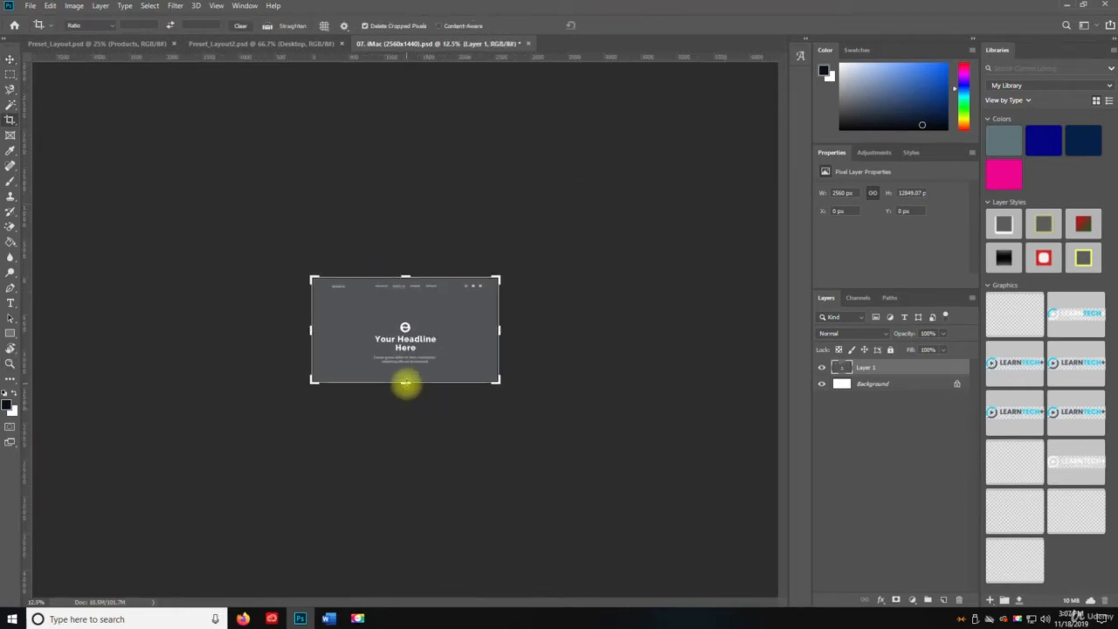
drag(406, 381, 481, 102)
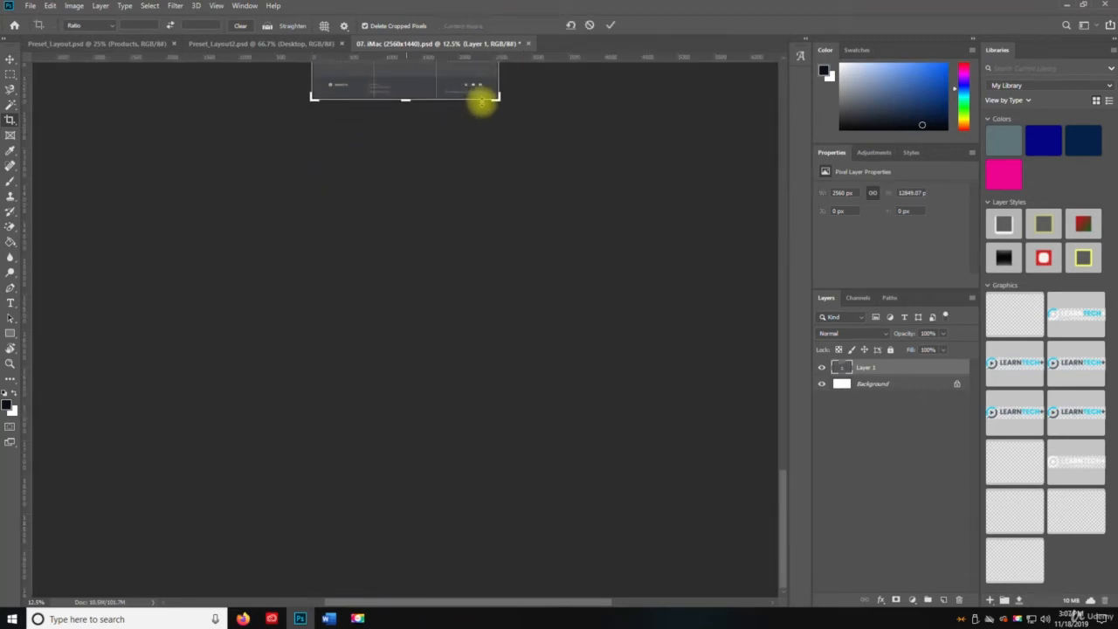
key(Return)
Draw an artboard around the entire layout with the Artboard tool, 2560 px wide and 12849 px high
scroll(460, 214, up, 10)
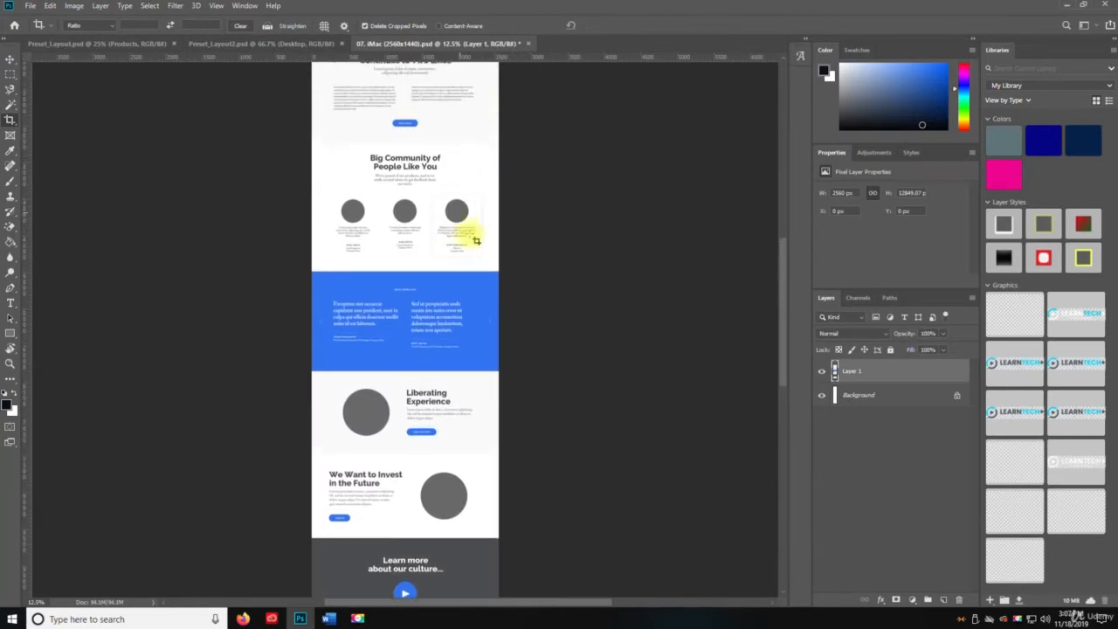
scroll(486, 234, up, 1)
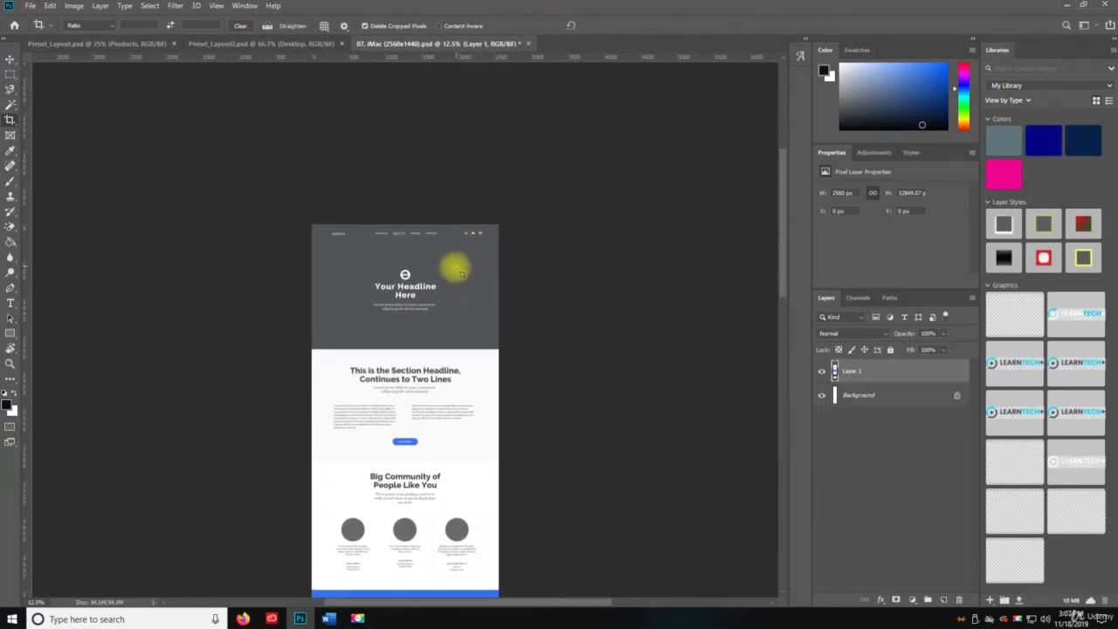
key(v)
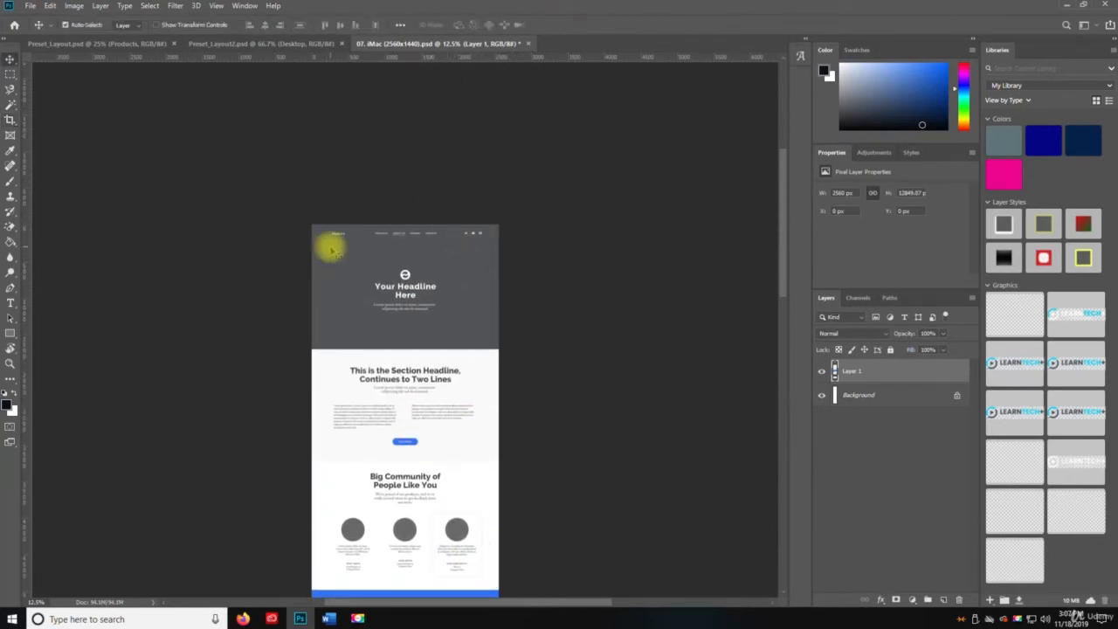
right_click(11, 60)
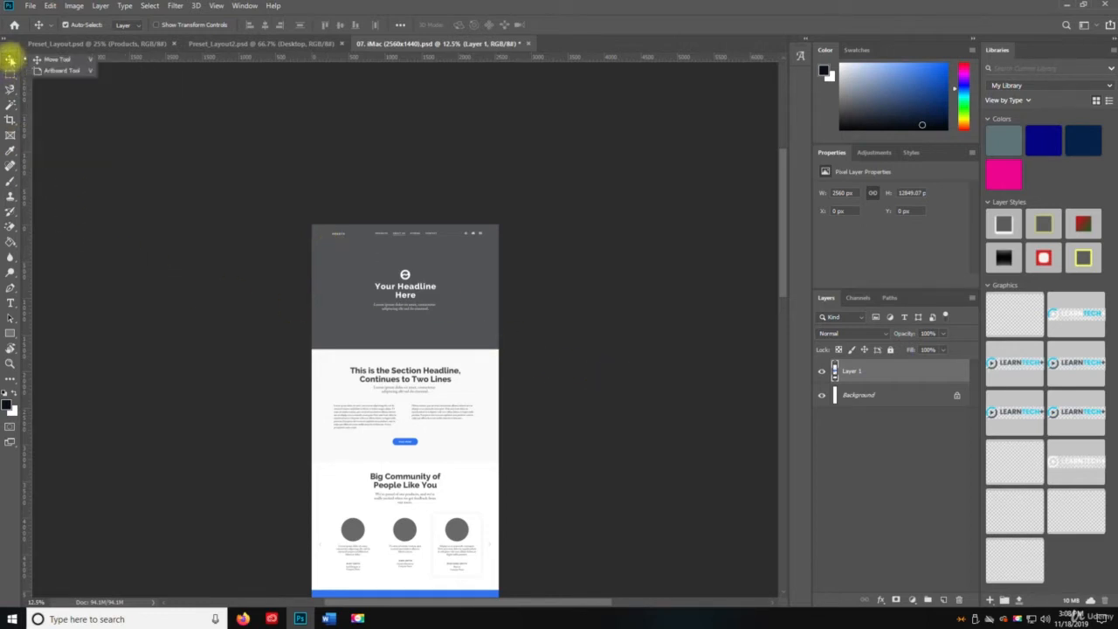
click(40, 73)
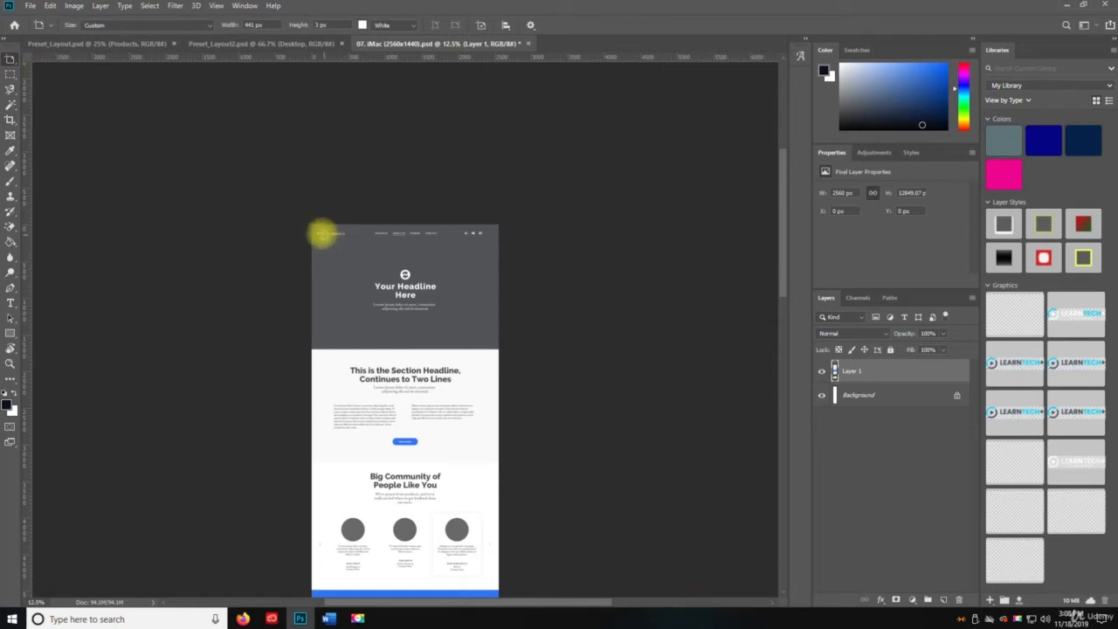
drag(312, 224, 498, 392)
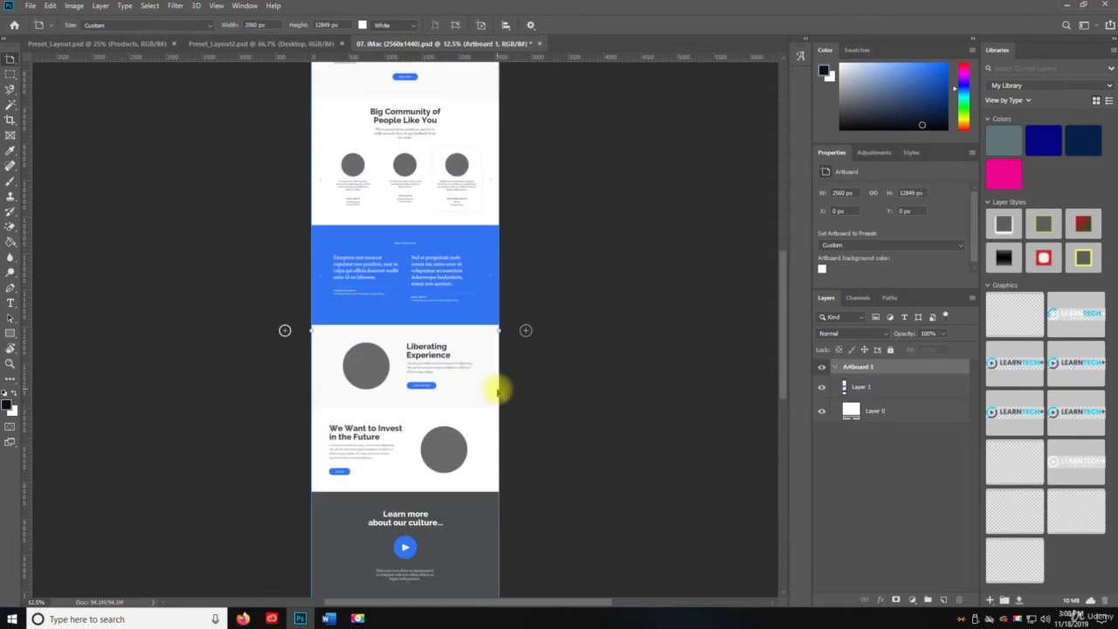
Add three blank artboards of the same size in a row to the right of the layout artboard
click(526, 331)
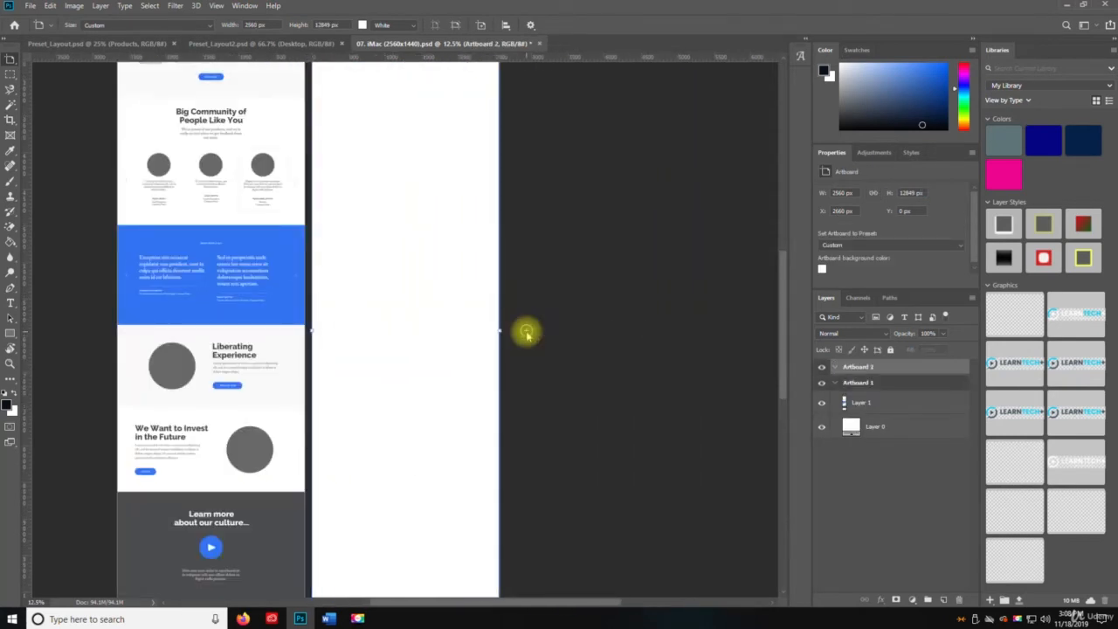
scroll(415, 312, up, 8)
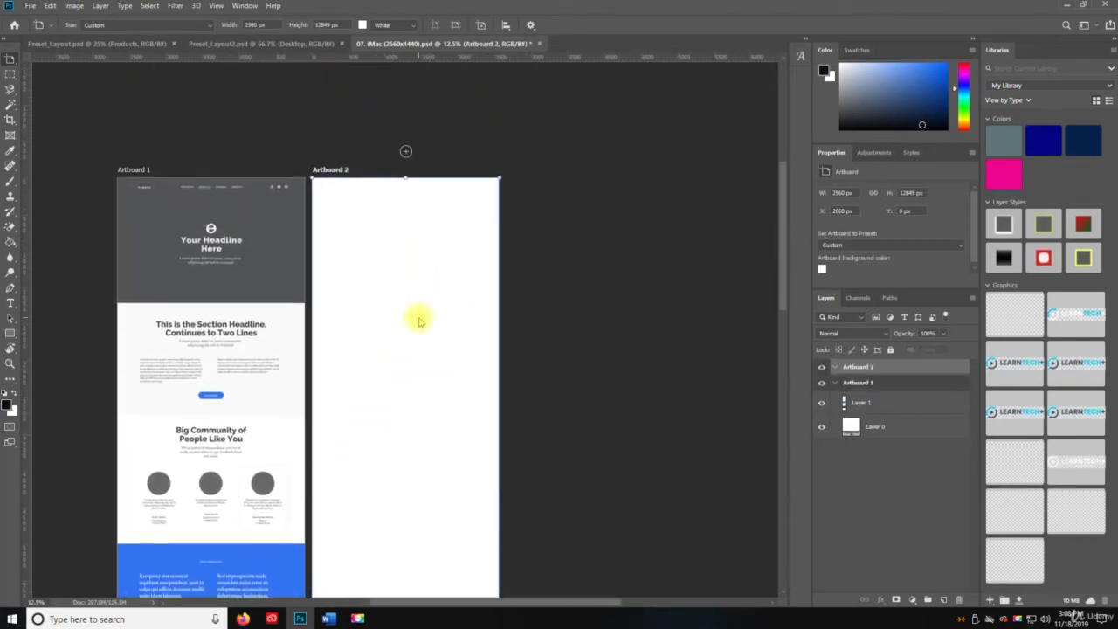
scroll(418, 322, down, 8)
click(525, 470)
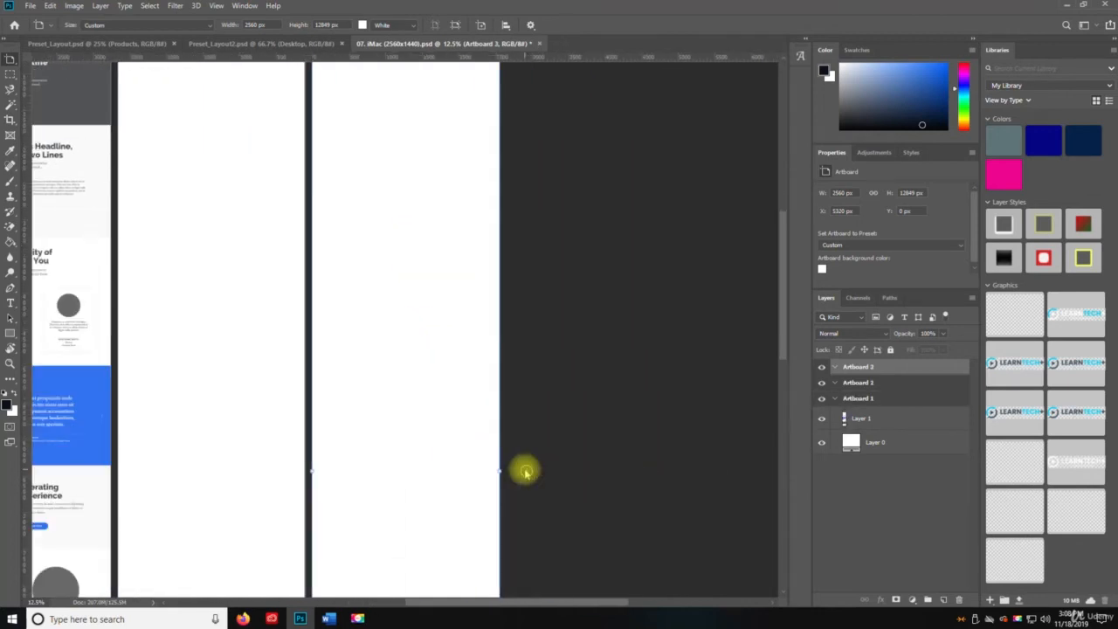
click(524, 470)
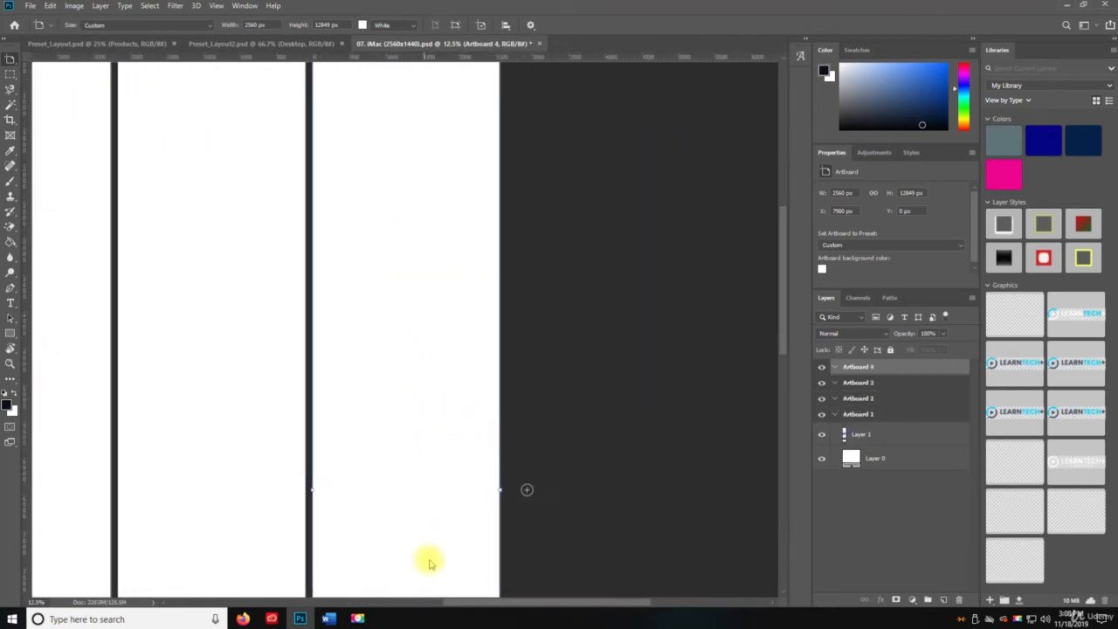
Rename Artboard 1, which holds the layout, to Projects and collapse its layer group
drag(463, 603, 314, 585)
scroll(371, 262, up, 2)
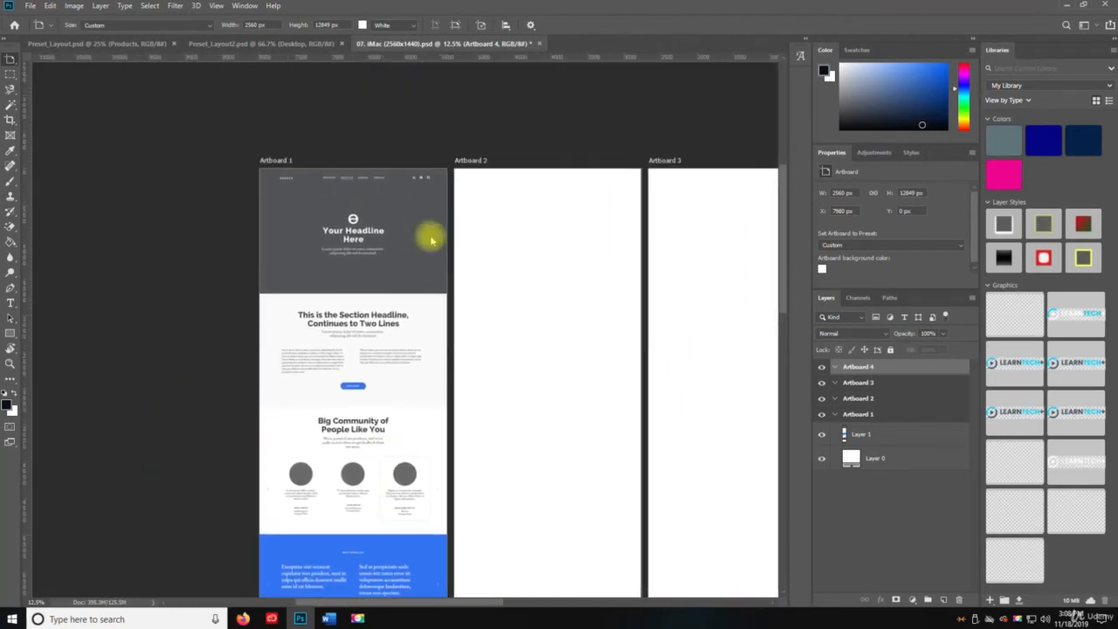
click(860, 416)
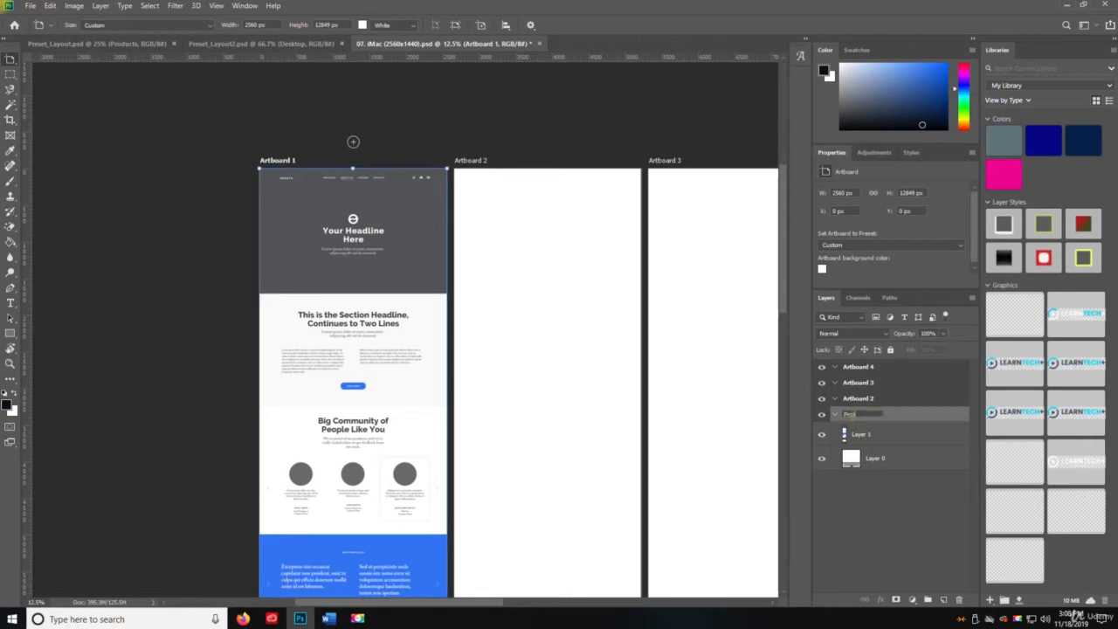
text(Projects)
click(866, 419)
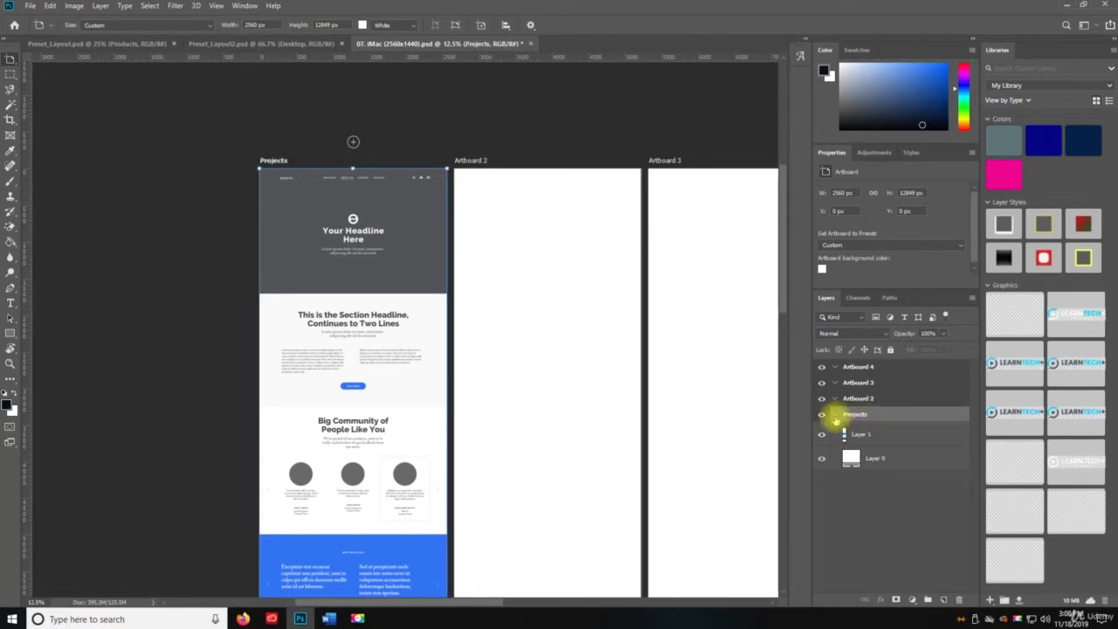
click(834, 416)
Rename Artboard 2, the blank artboard beside Projects, to About Us
click(859, 398)
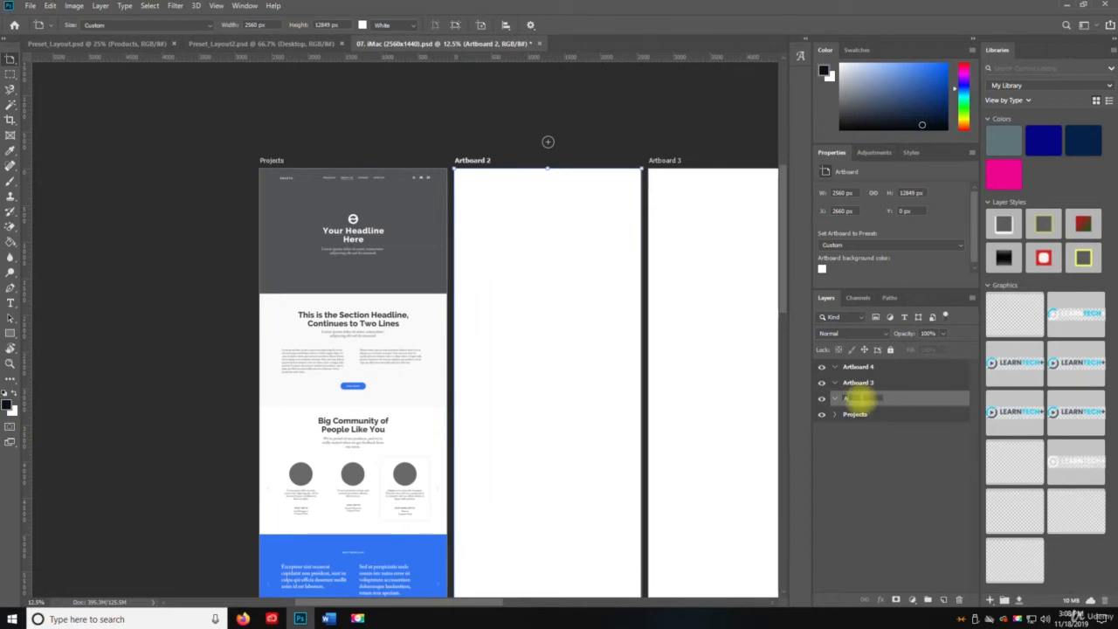
text(About Us)
click(860, 401)
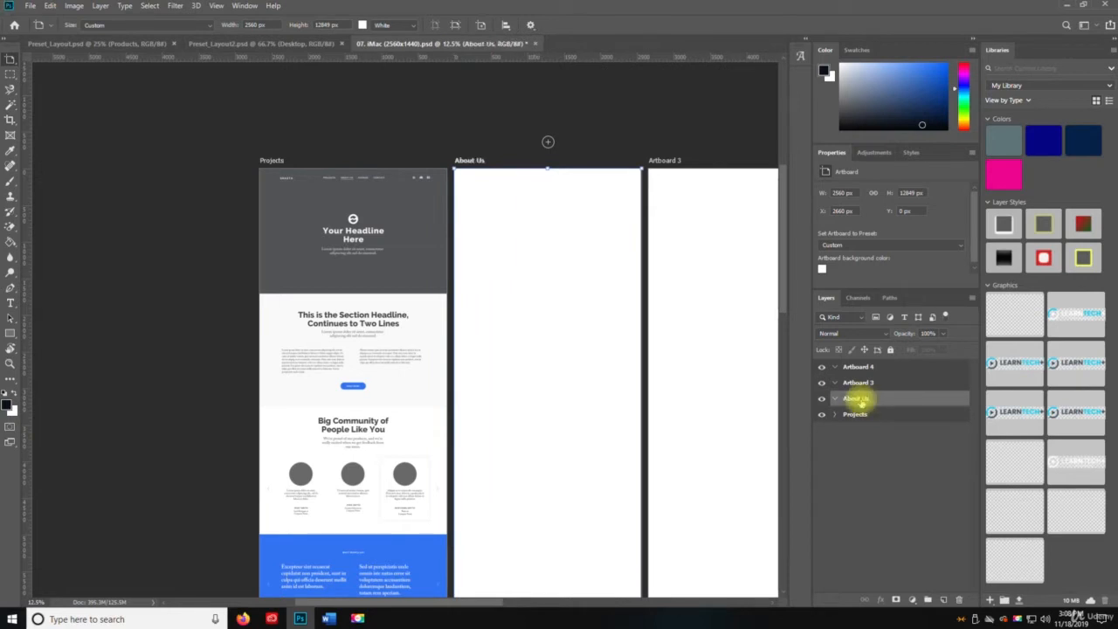
Rename Artboard 3 to Stories and Artboard 4 to Contact, following the page names in the layout's header navigation
double_click(858, 384)
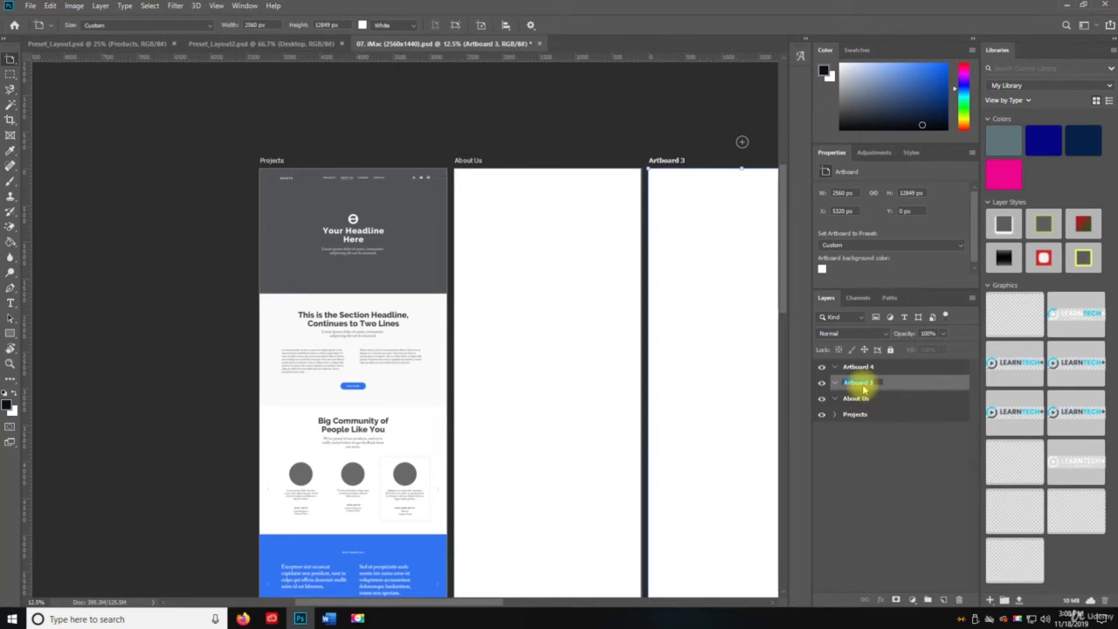
click(851, 454)
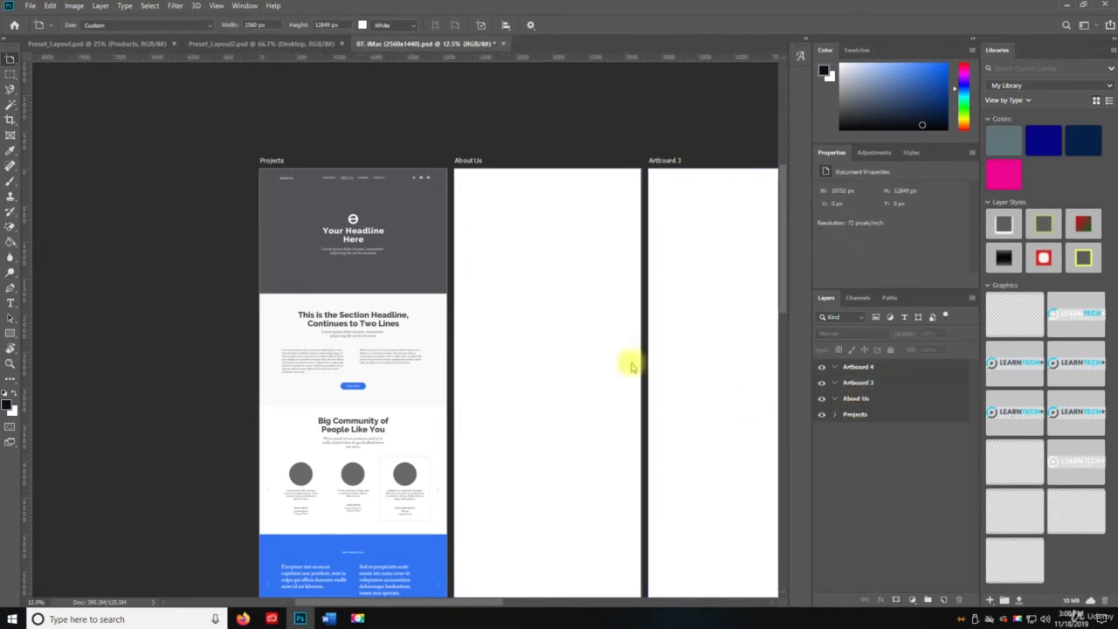
key(z)
click(364, 175)
click(364, 177)
click(364, 177)
click(364, 177)
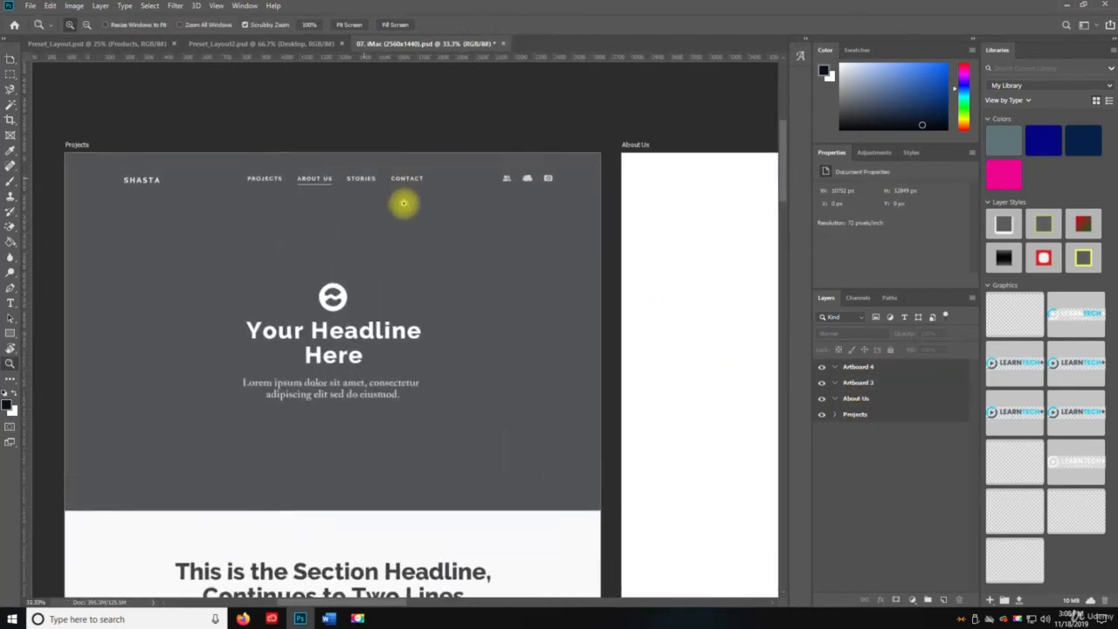
double_click(872, 383)
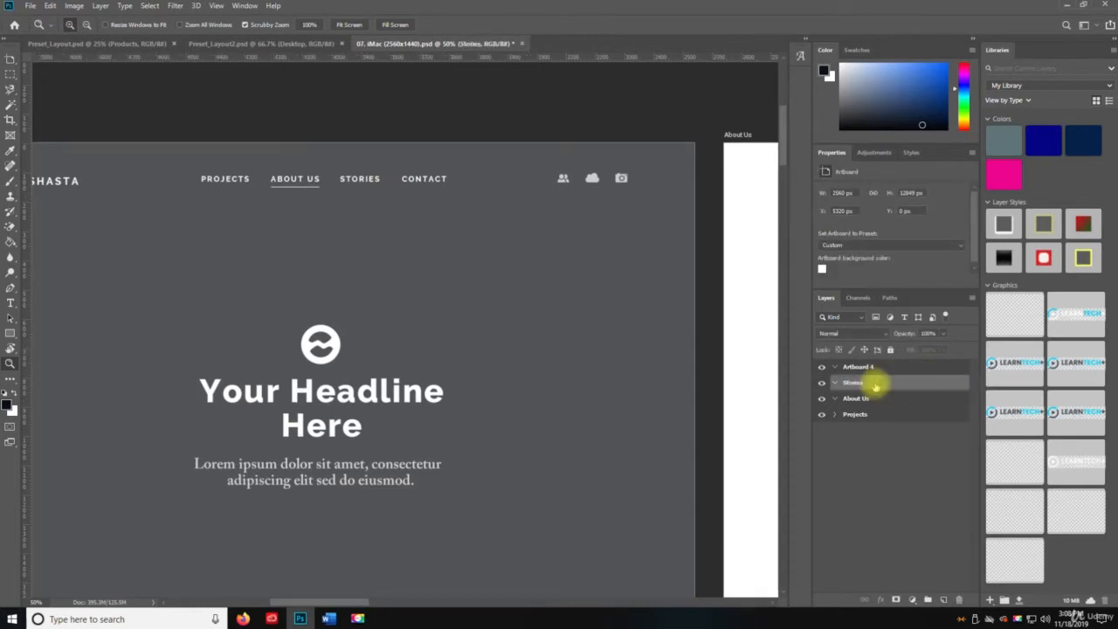
click(860, 368)
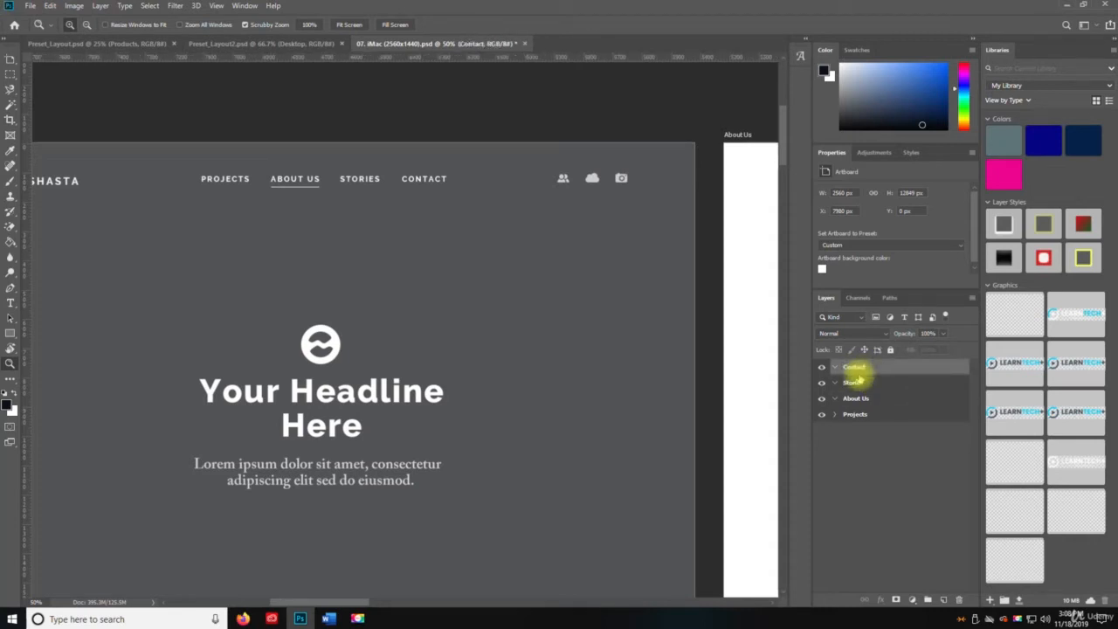
Reorder the artboards in the layer stack from top to bottom as Projects, About Us, Stories, Contact
click(856, 414)
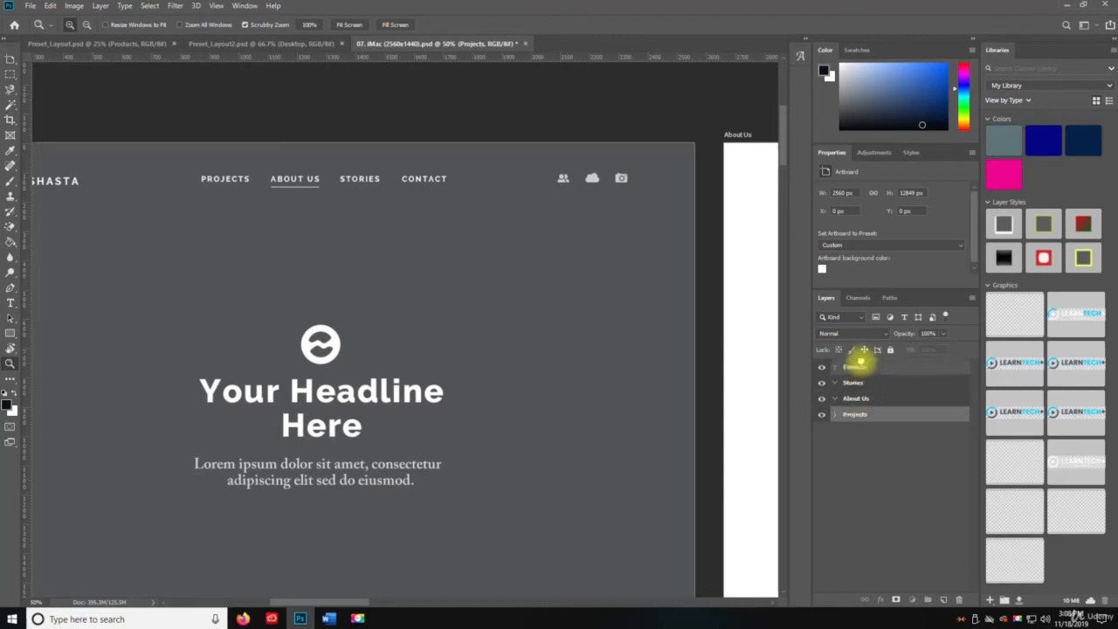
drag(860, 359, 860, 377)
drag(854, 415, 856, 394)
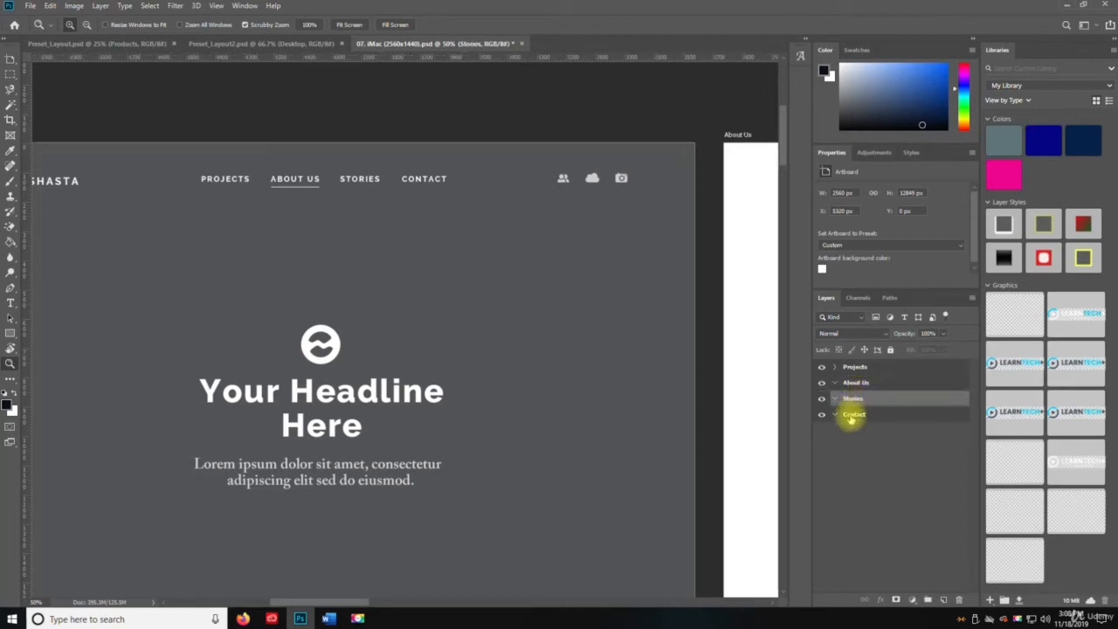
click(850, 414)
click(860, 369)
Expand the Projects artboard and duplicate its layout layer, Layer 1, within the same document and artboard
alt+click(379, 340)
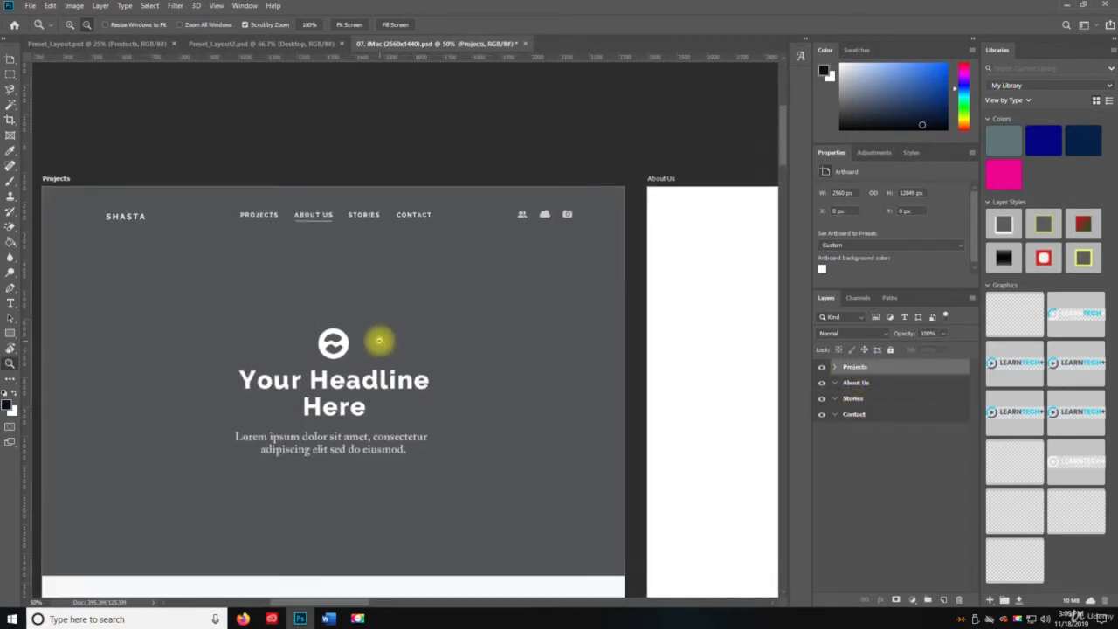
alt+click(379, 340)
alt+click(379, 342)
key(v)
click(833, 366)
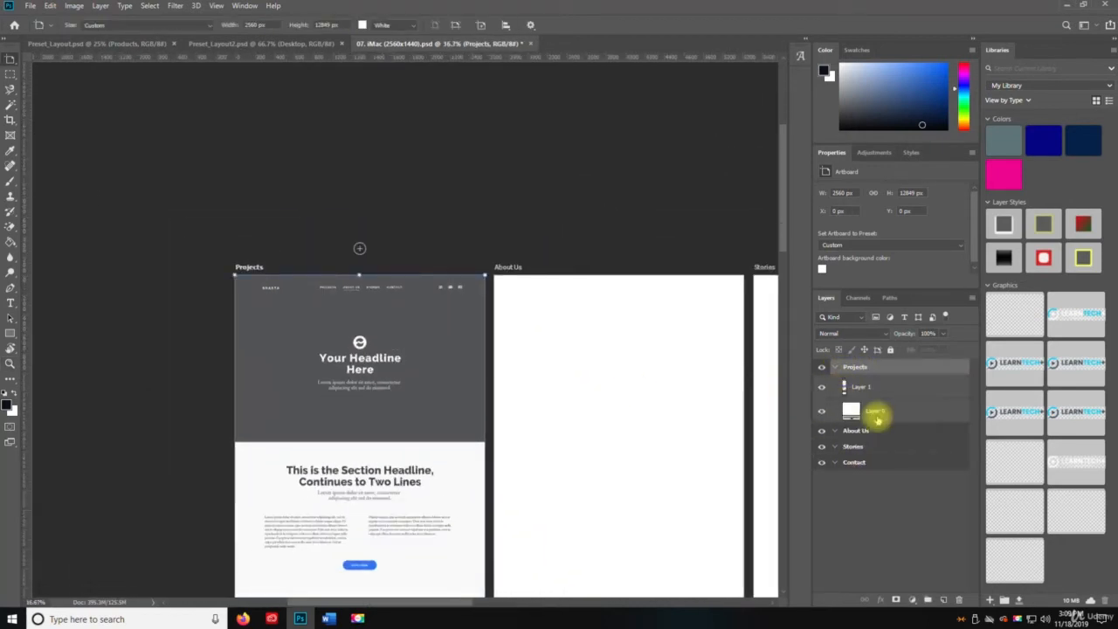
click(860, 386)
click(820, 387)
click(820, 388)
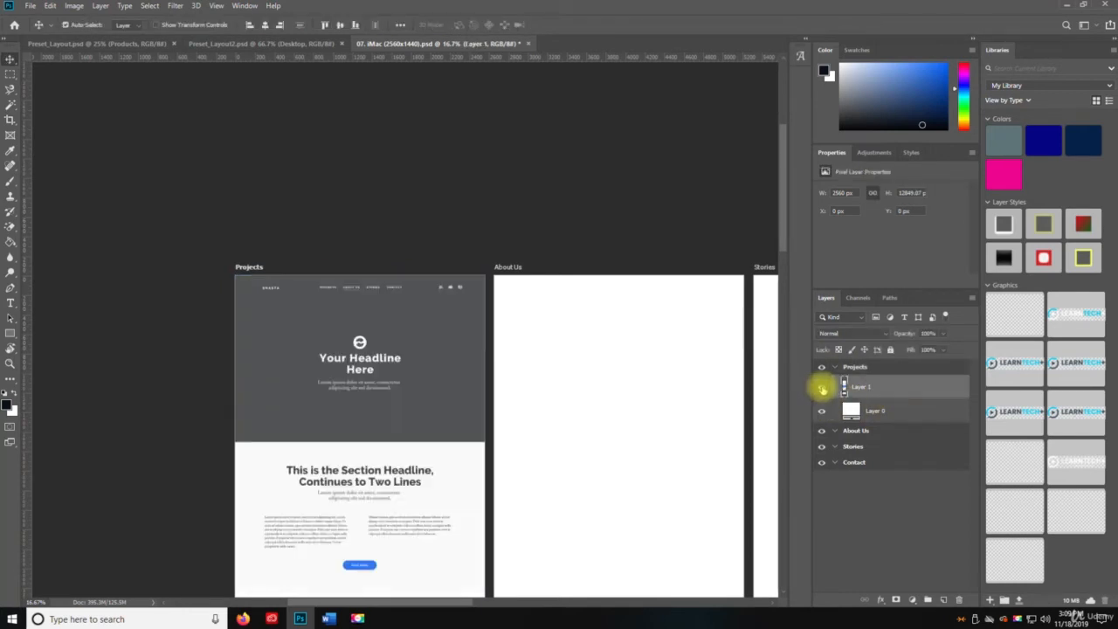
right_click(877, 392)
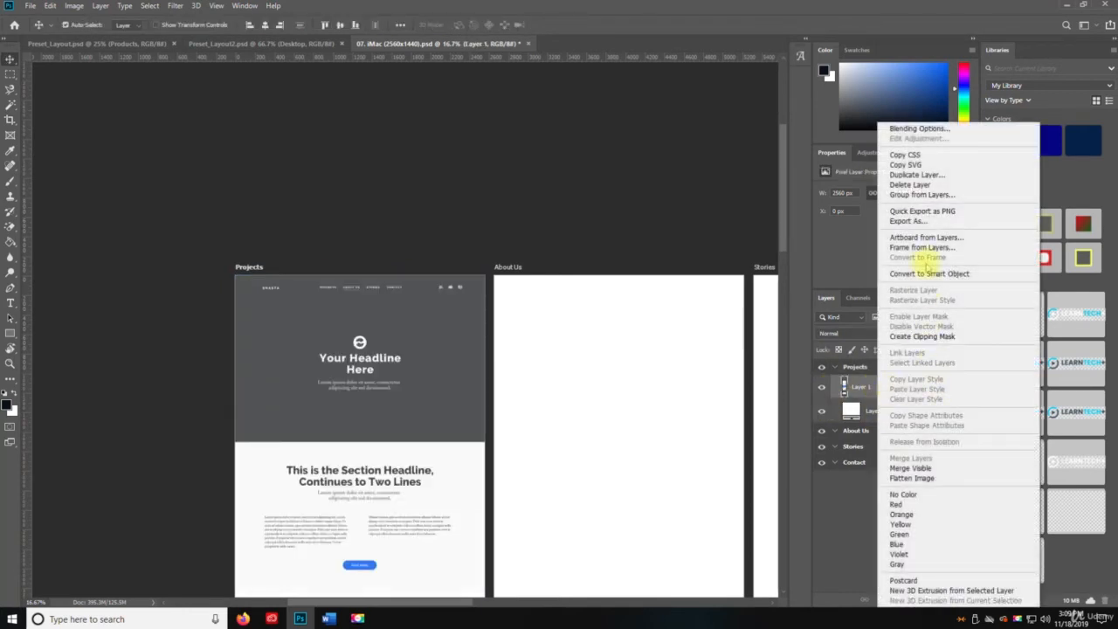
click(934, 174)
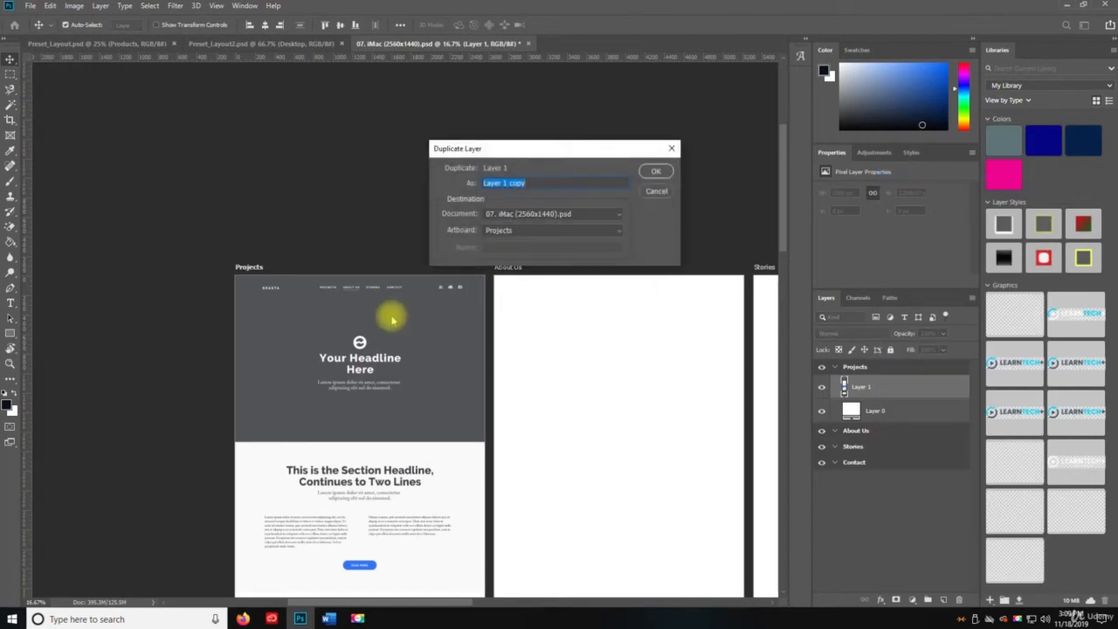
click(656, 171)
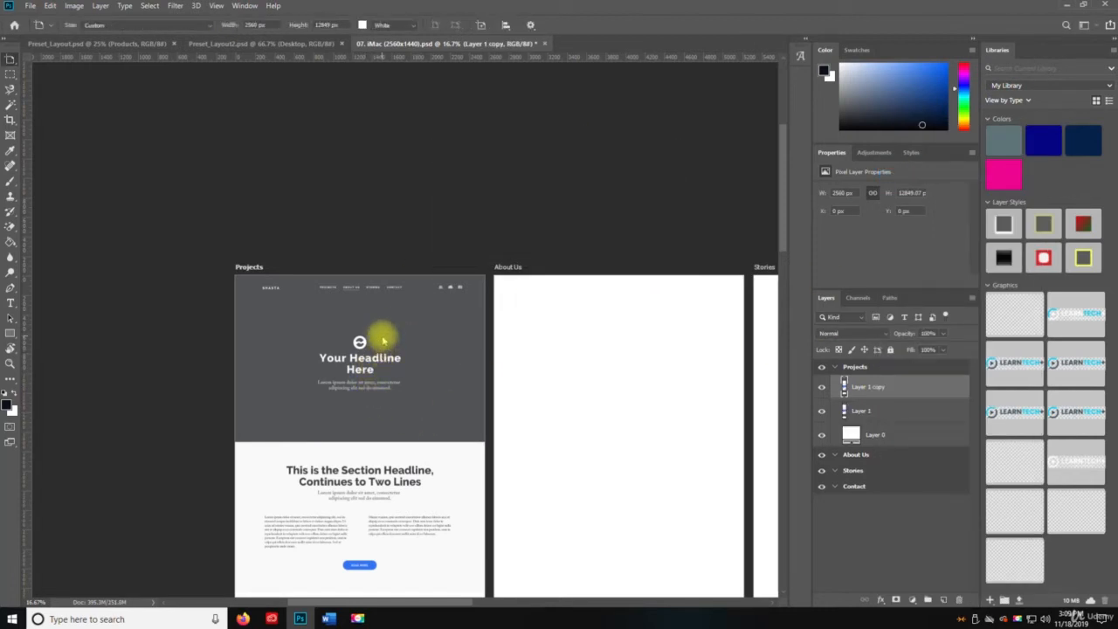
Move the duplicated layout layer into the About Us artboard with the Move tool, aligned to fill it
right_click(9, 59)
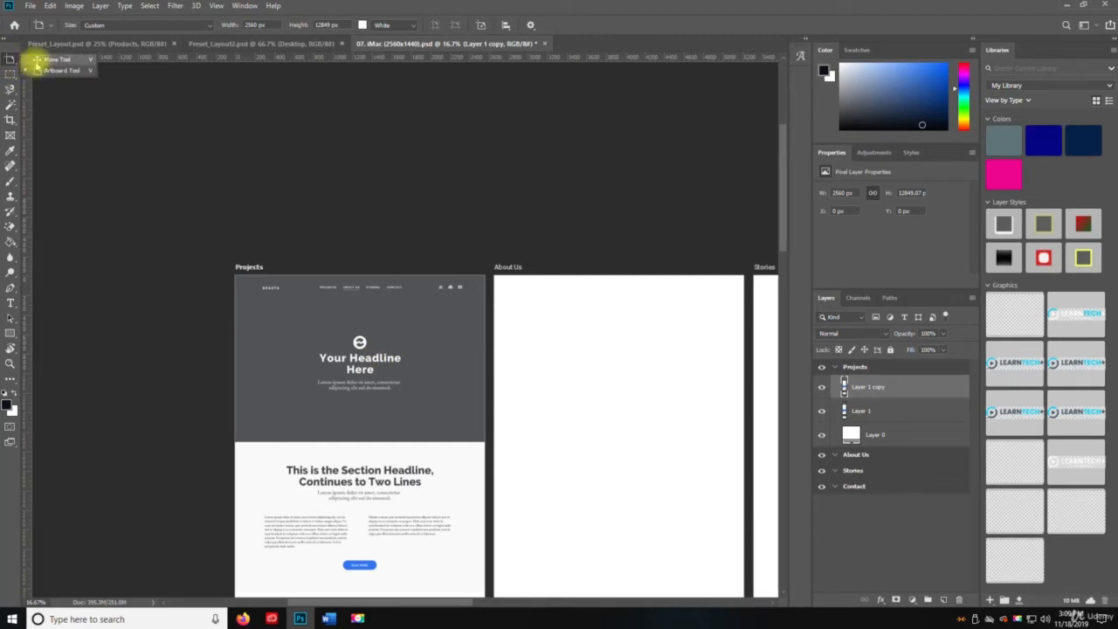
click(44, 59)
drag(378, 362, 616, 352)
Copy the layout layer from About Us into the Stories and Contact artboards, aligned to fill each one
key(z)
alt+click(647, 449)
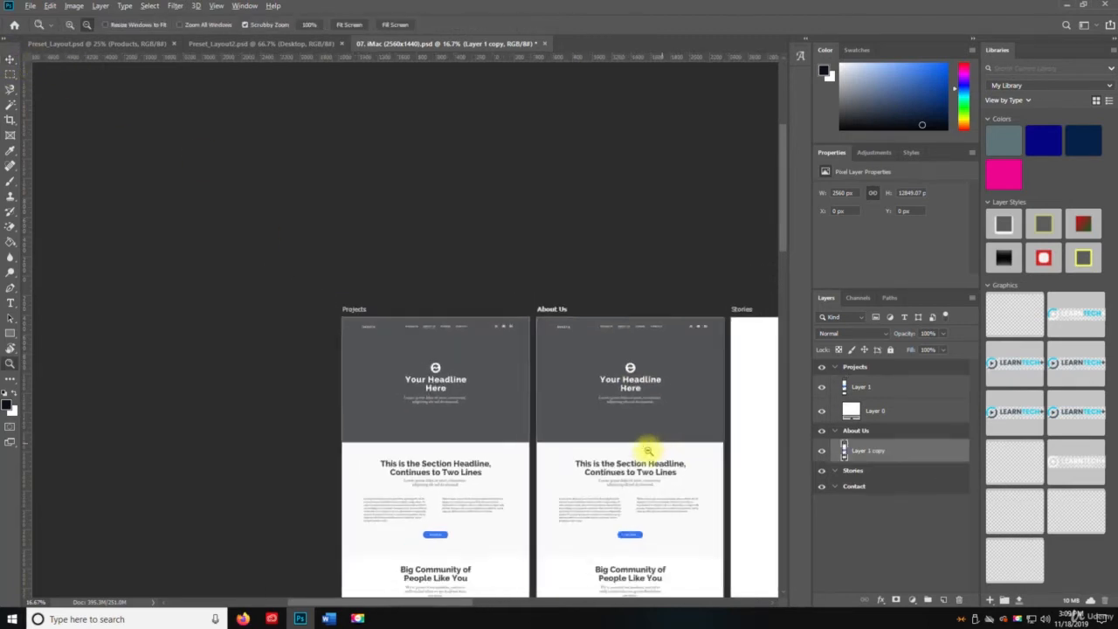
alt+click(647, 452)
drag(643, 475, 248, 295)
key(v)
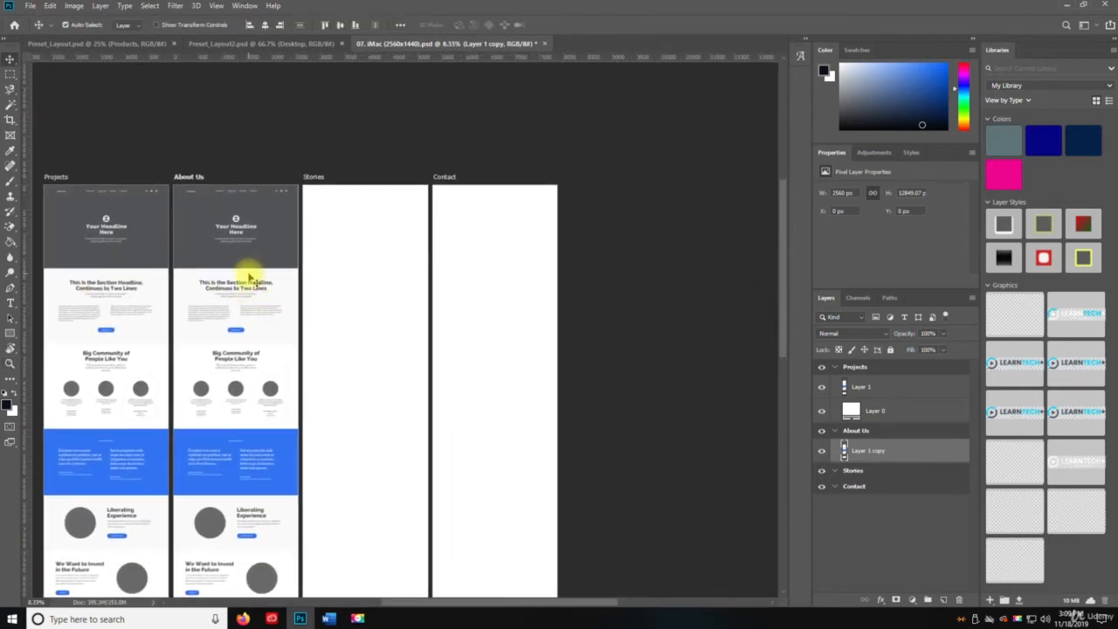
drag(282, 250, 496, 245)
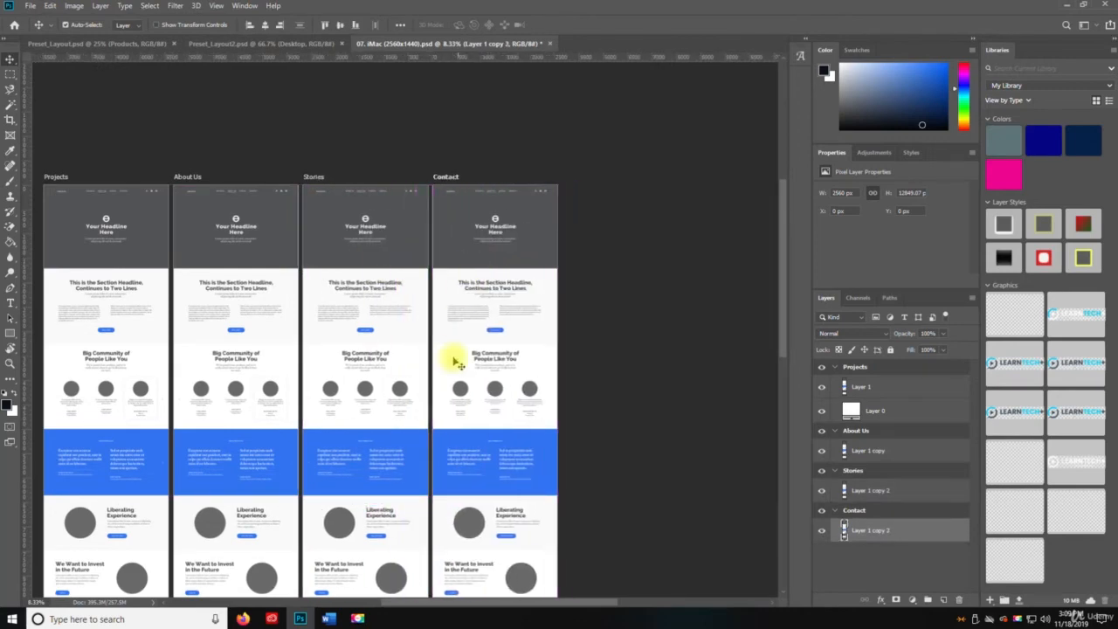
Save the iMac document with all four page artboards filled
key(z)
drag(431, 387, 357, 466)
scroll(357, 467, up, 3)
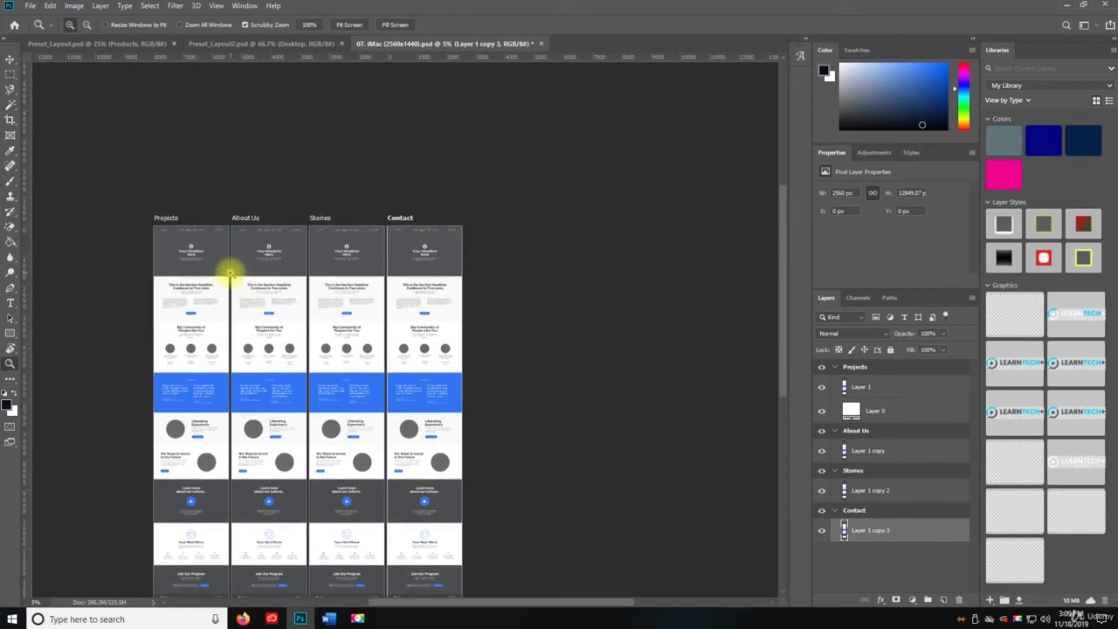
key(ctrl+s)
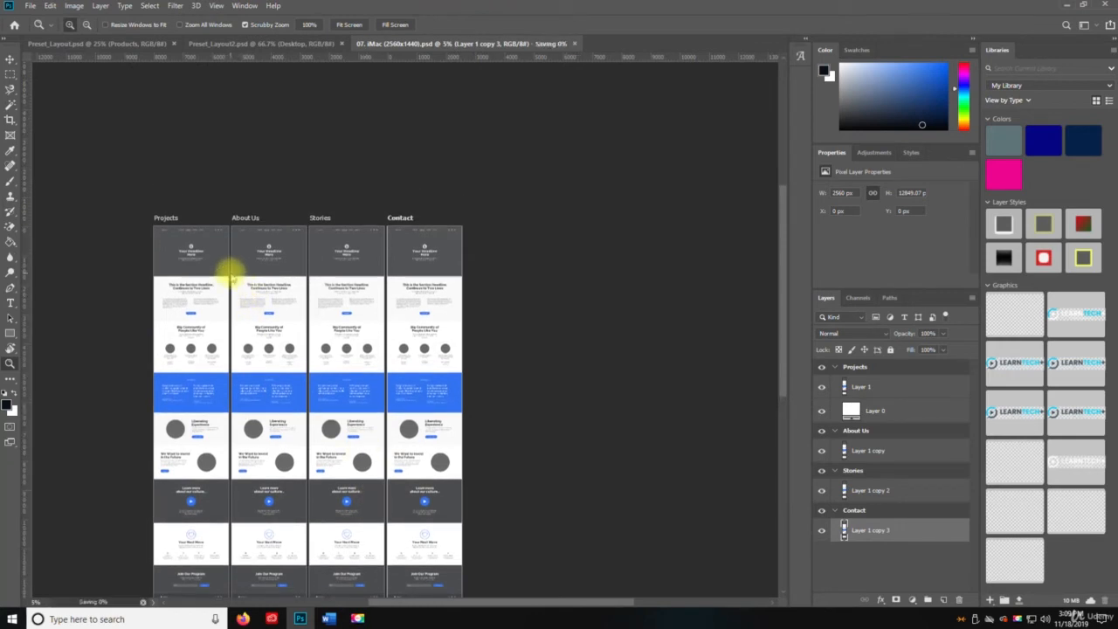
Examine the Projects, About Us, Stories and Contact layouts side by side from header to footer
drag(216, 302, 448, 267)
key(v)
key(z)
alt+click(397, 385)
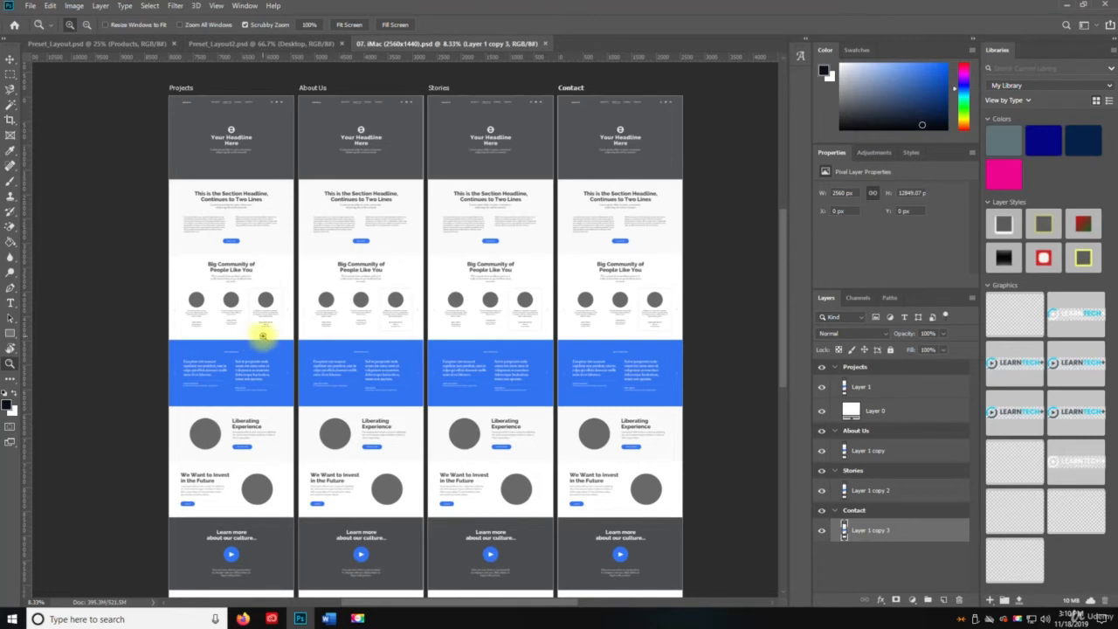
scroll(288, 349, up, 2)
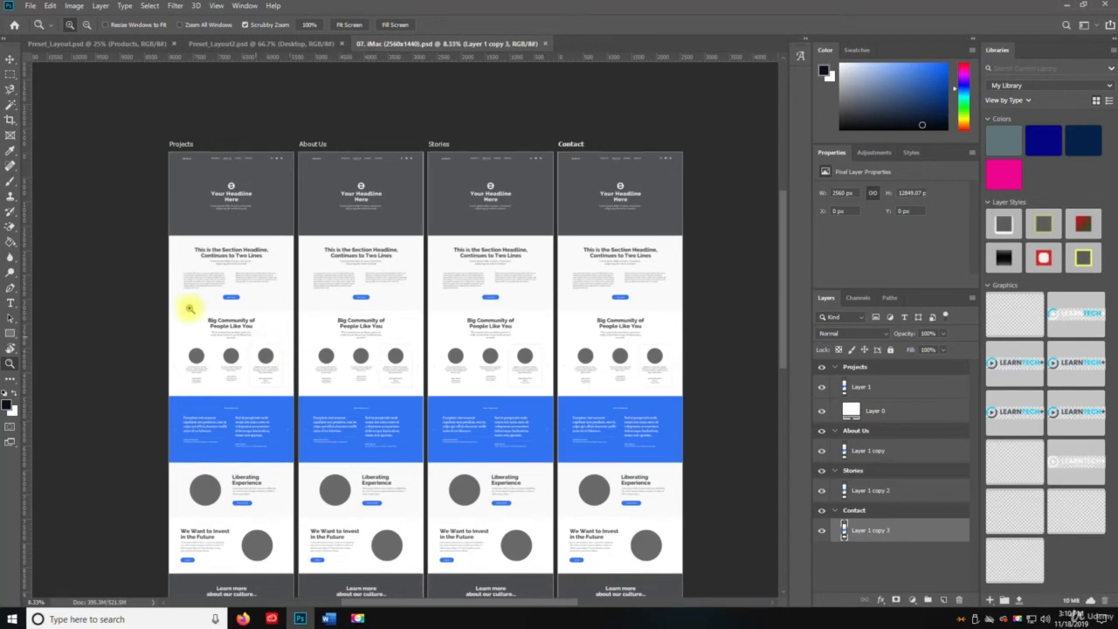
click(230, 184)
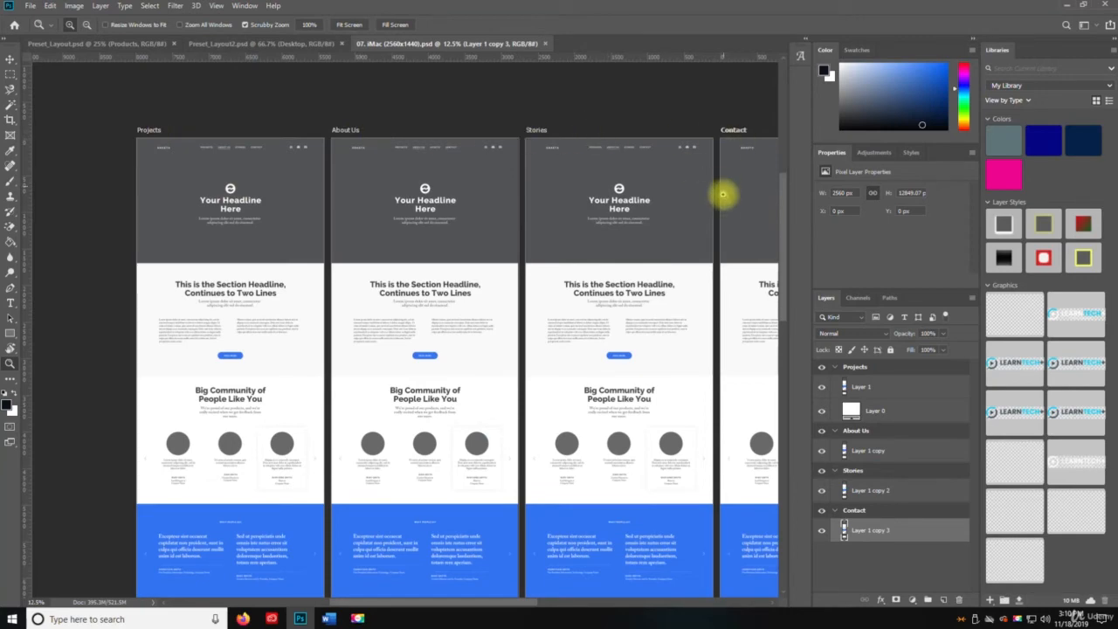
drag(647, 211, 463, 231)
drag(370, 250, 514, 252)
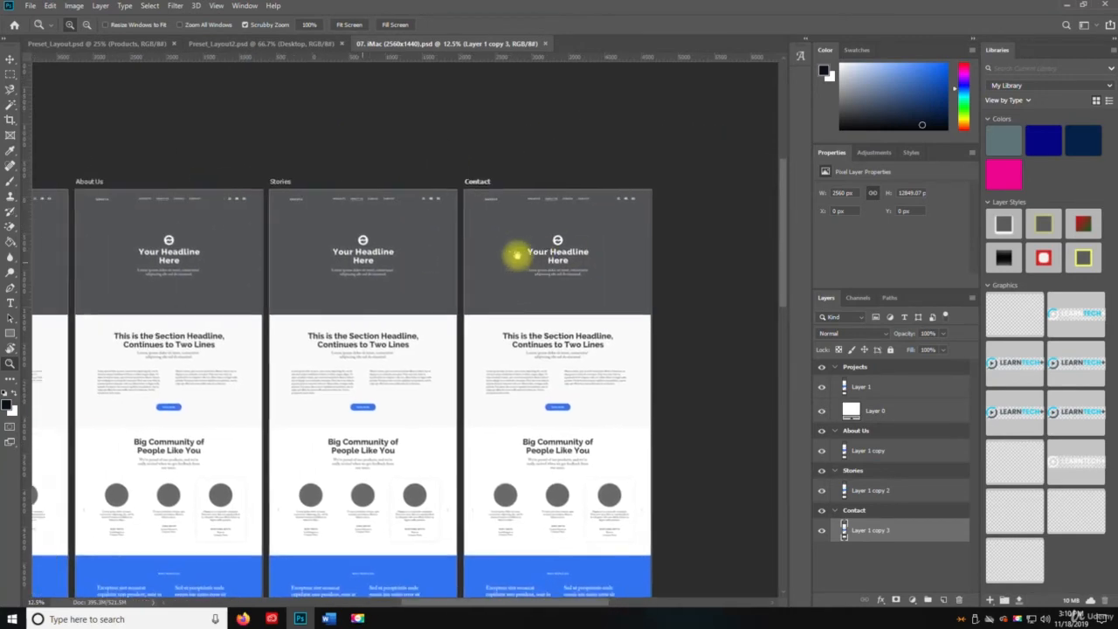
drag(230, 236, 495, 238)
drag(472, 473, 419, 345)
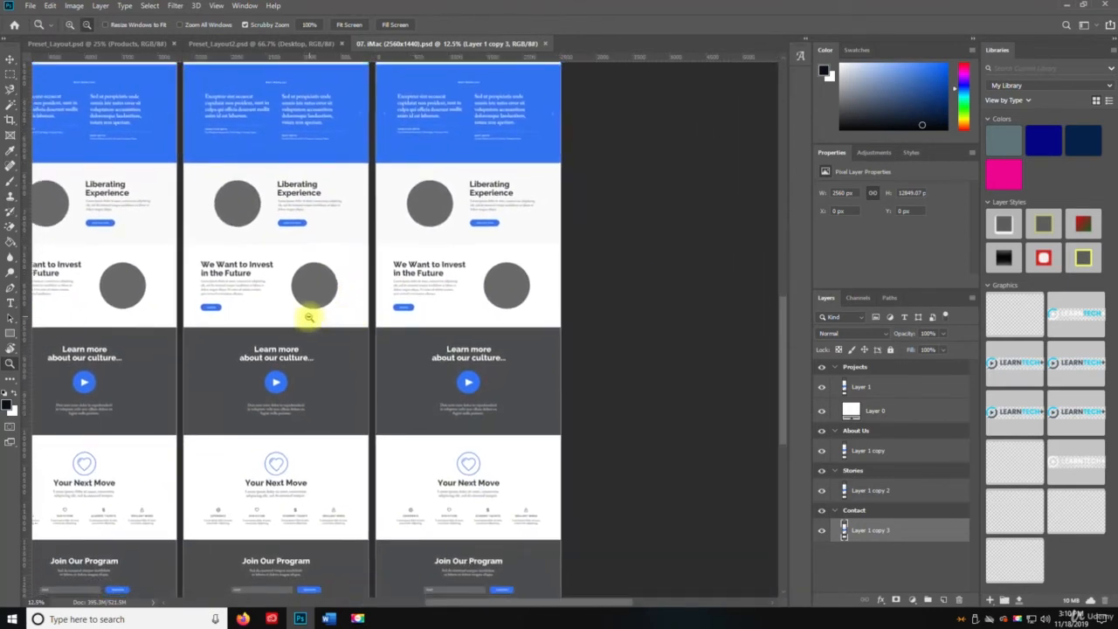
alt+click(309, 318)
alt+click(301, 332)
alt+click(337, 295)
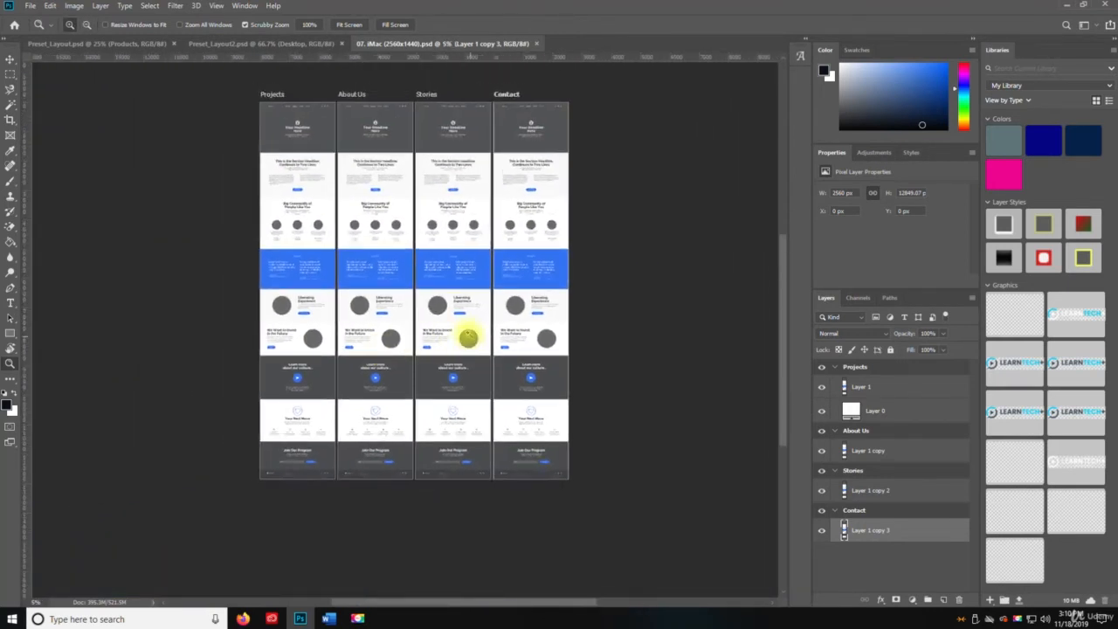
drag(471, 194, 440, 227)
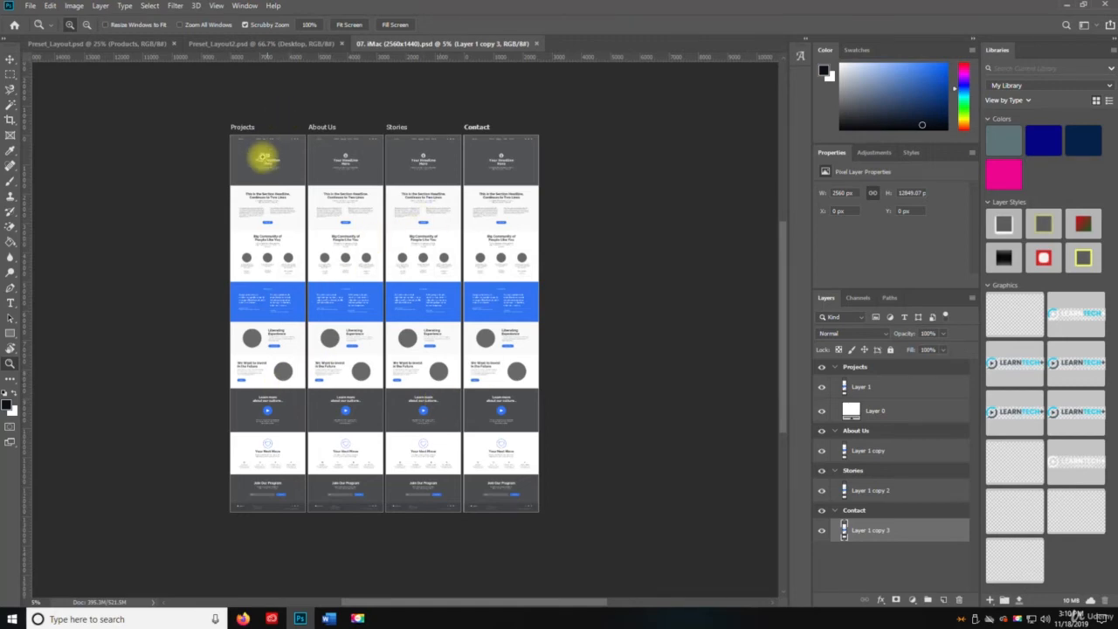
Collapse and hide the About Us, Stories and Contact artboards, leaving only Projects visible
click(260, 155)
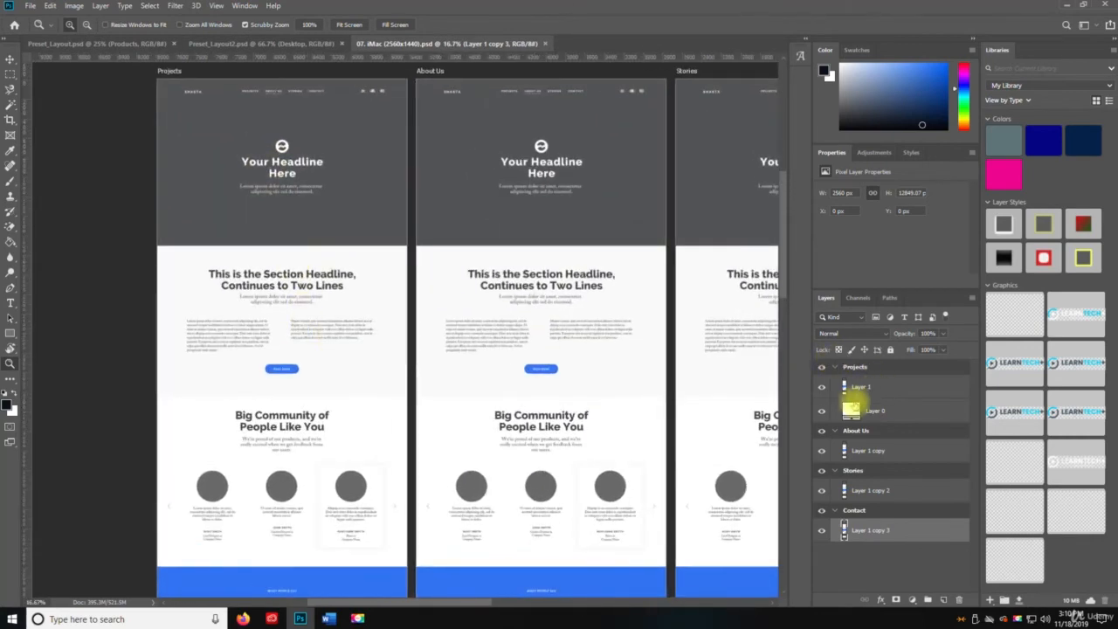
click(822, 431)
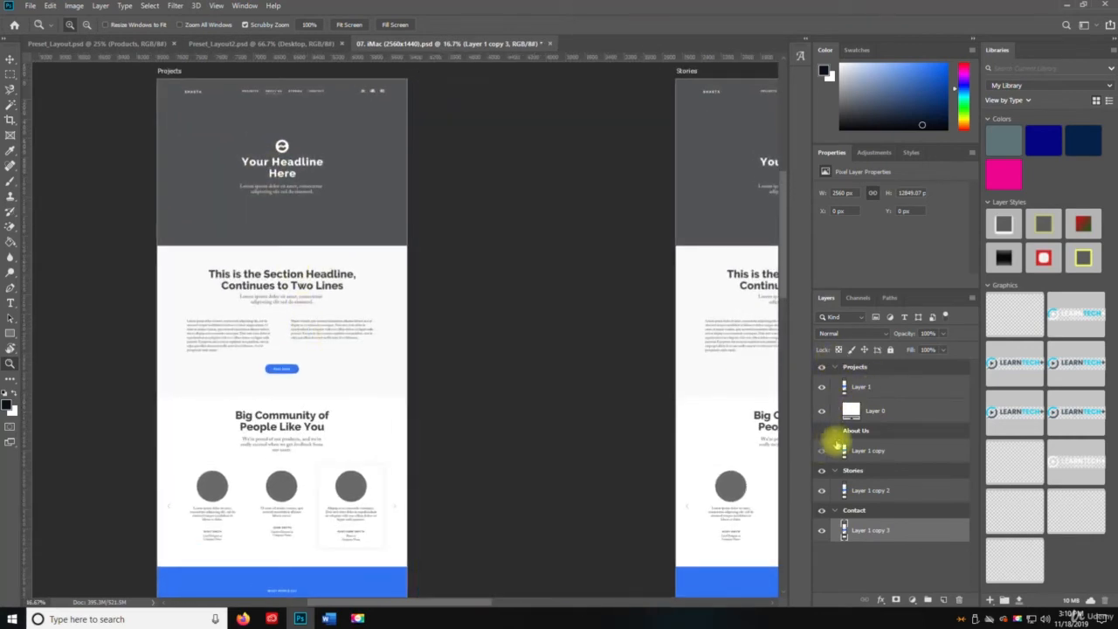
click(833, 432)
click(834, 446)
click(822, 446)
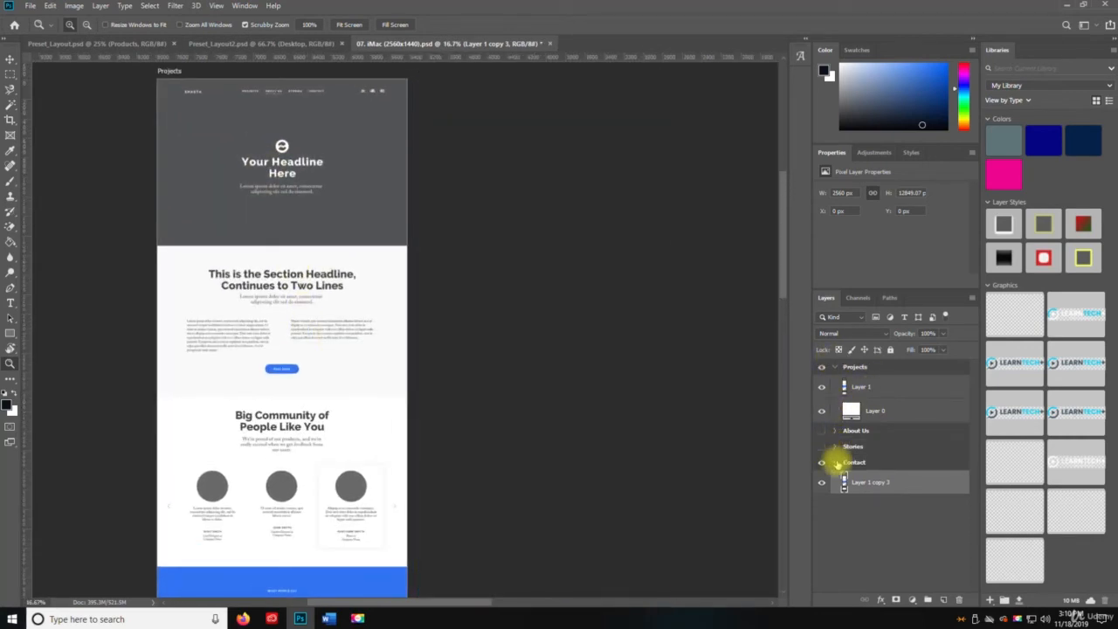
click(833, 462)
click(821, 462)
Center the Projects artboard in view and save the document with the other artboards hidden
scroll(539, 372, down, 2)
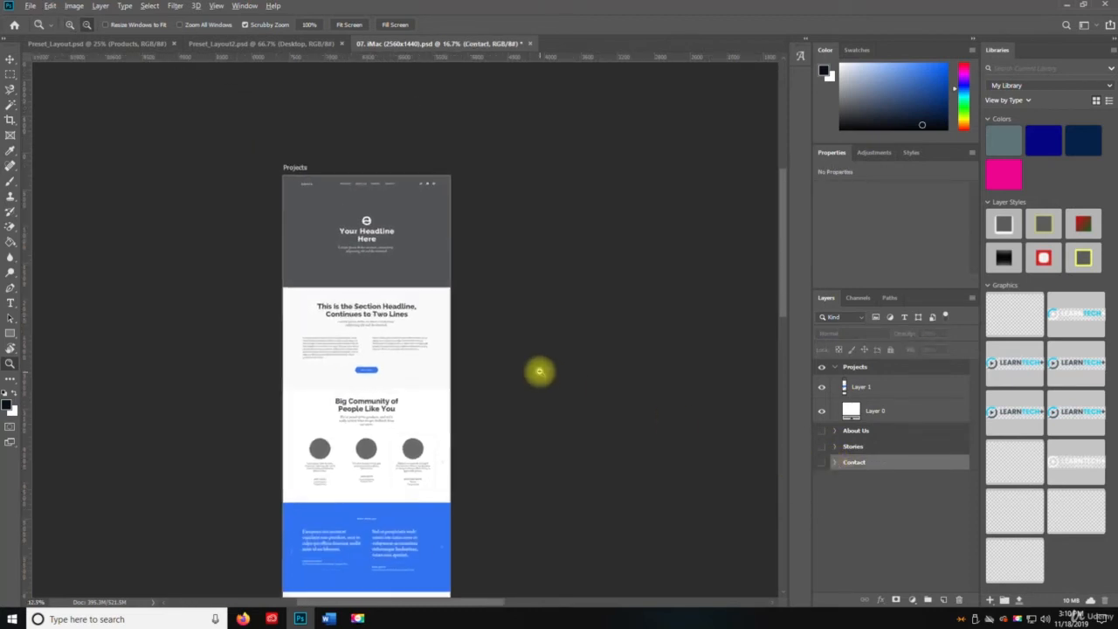
scroll(538, 372, up, 1)
drag(476, 377, 591, 339)
key(ctrl+s)
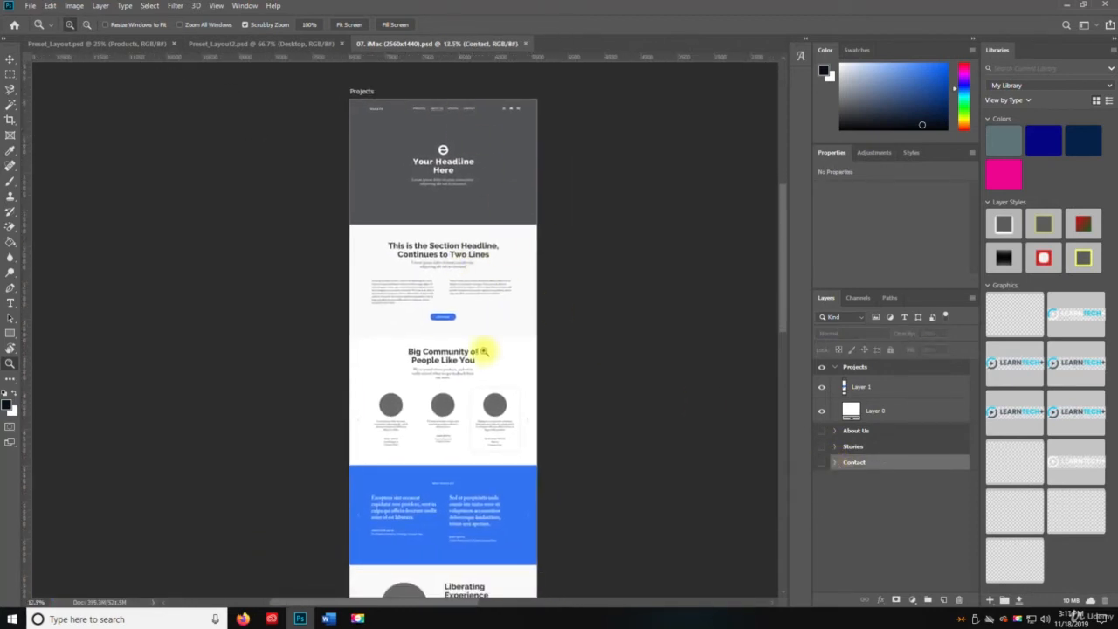
scroll(482, 358, up, 2)
scroll(490, 337, down, 6)
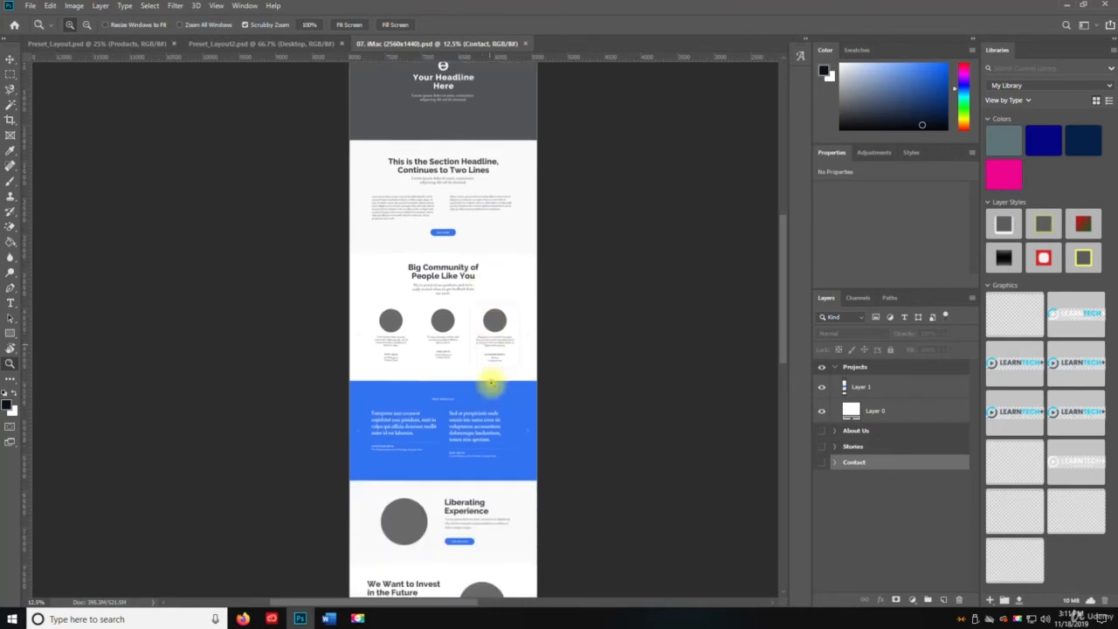
scroll(489, 392, down, 1)
scroll(461, 449, down, 1)
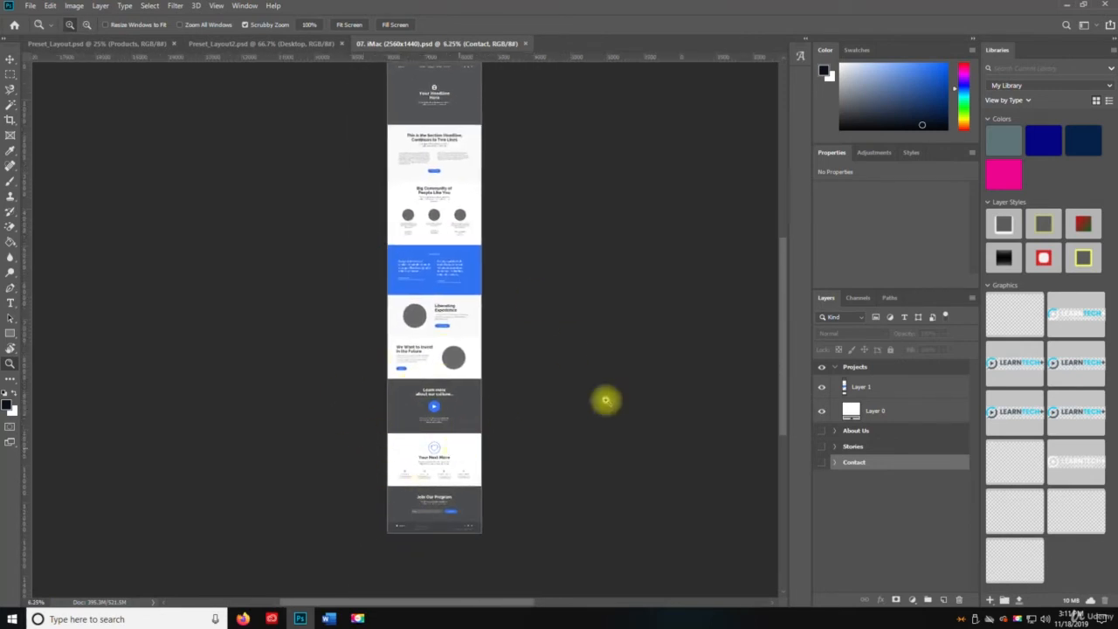
Collapse the Projects artboard and view only the About Us artboard, centered on the canvas
click(834, 366)
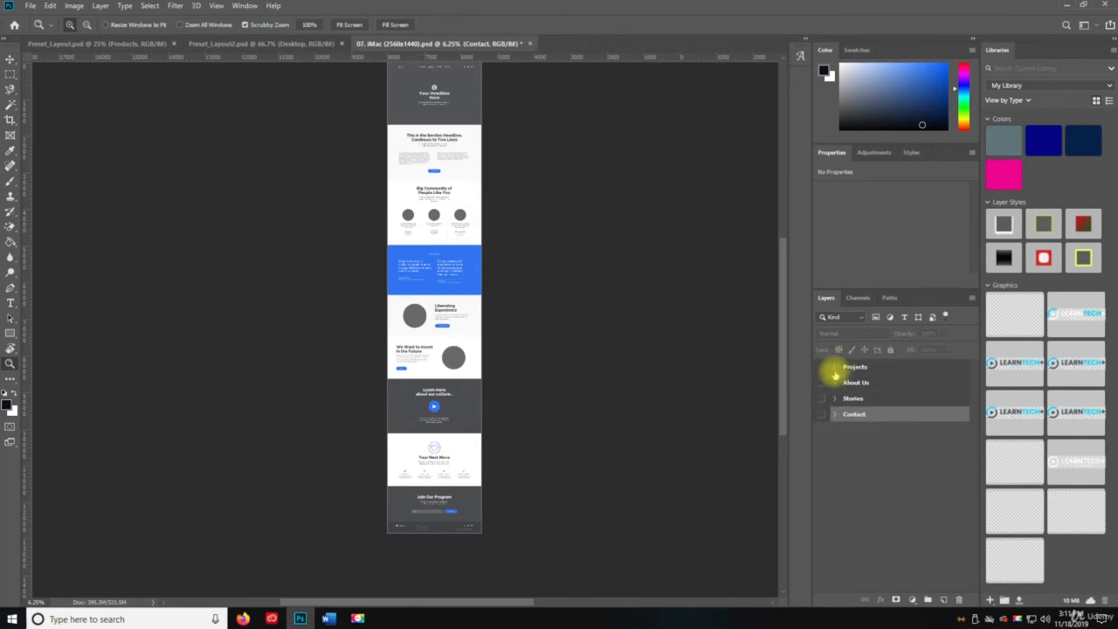
click(821, 366)
click(821, 383)
drag(506, 218, 408, 206)
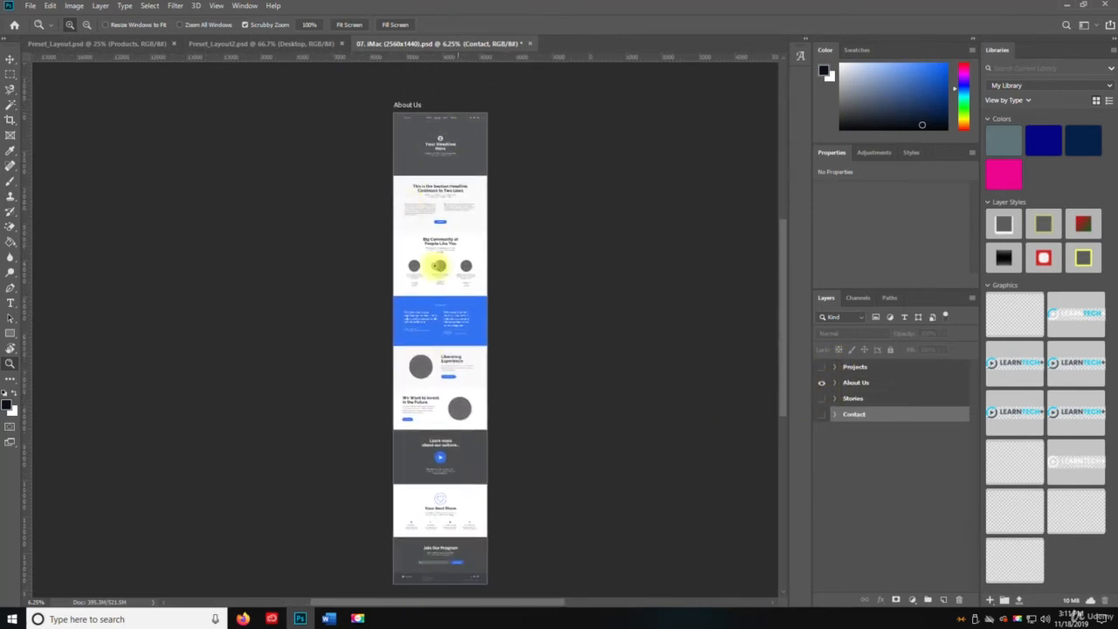
View the Stories artboard and the Contact artboard in turn, each with all other artboards hidden
click(821, 383)
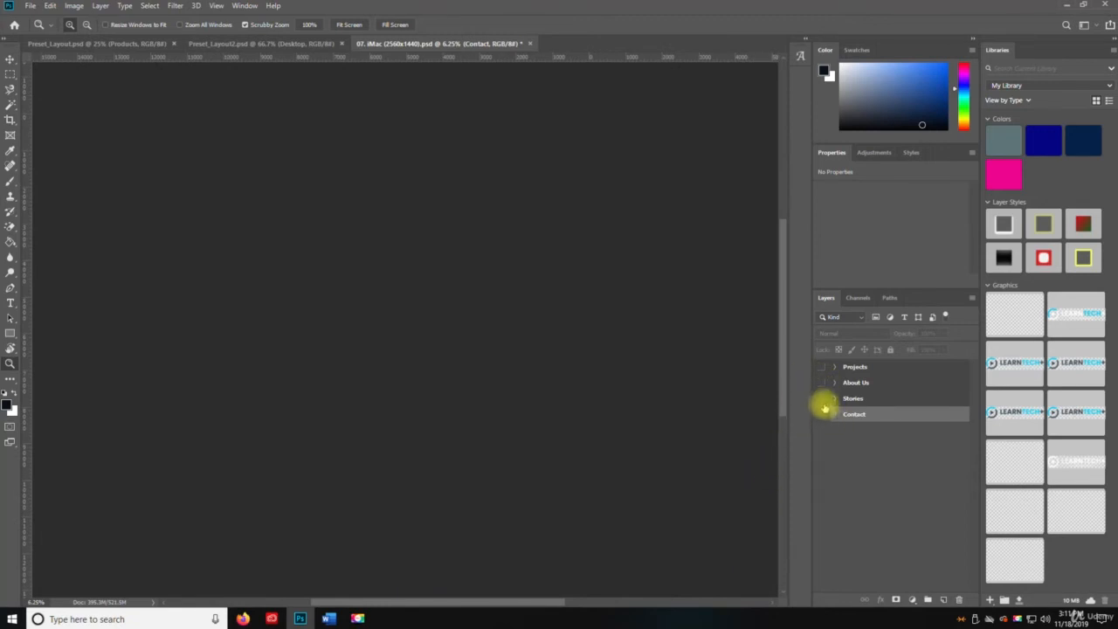
click(820, 399)
drag(578, 317, 511, 310)
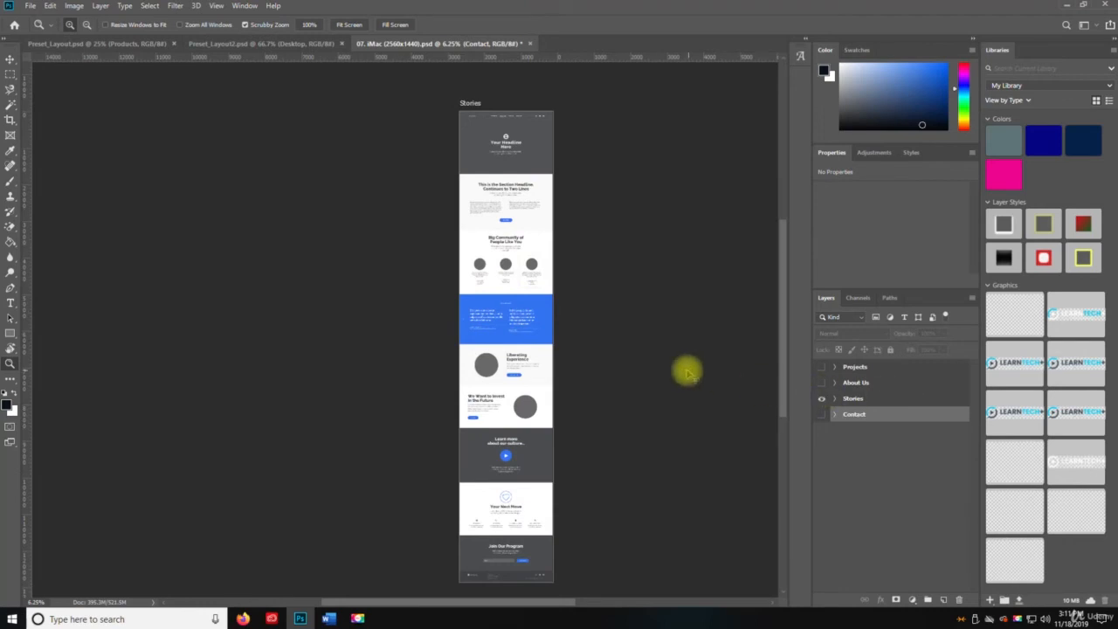
click(821, 398)
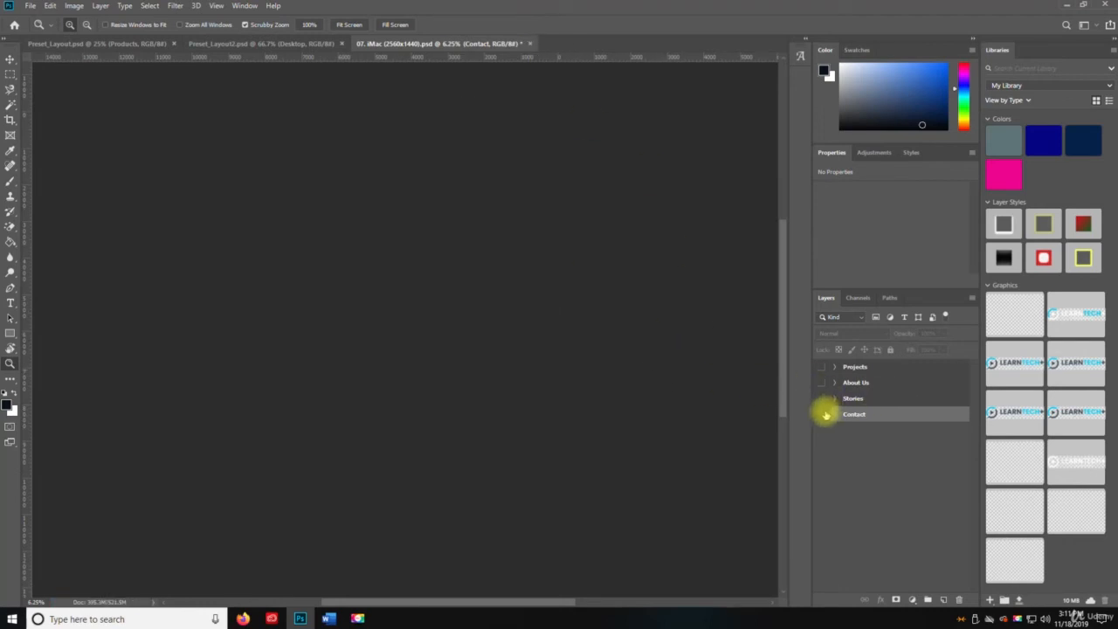
click(821, 413)
drag(638, 193, 553, 223)
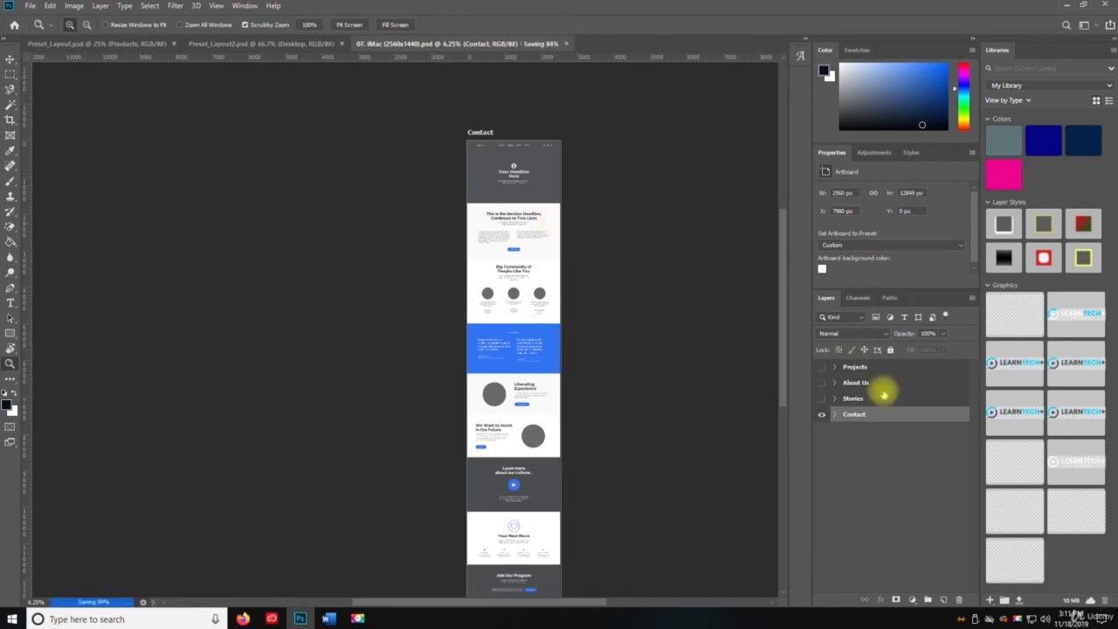
Make the Stories, About Us and Projects artboards visible again alongside Contact and save the document
click(821, 398)
click(820, 383)
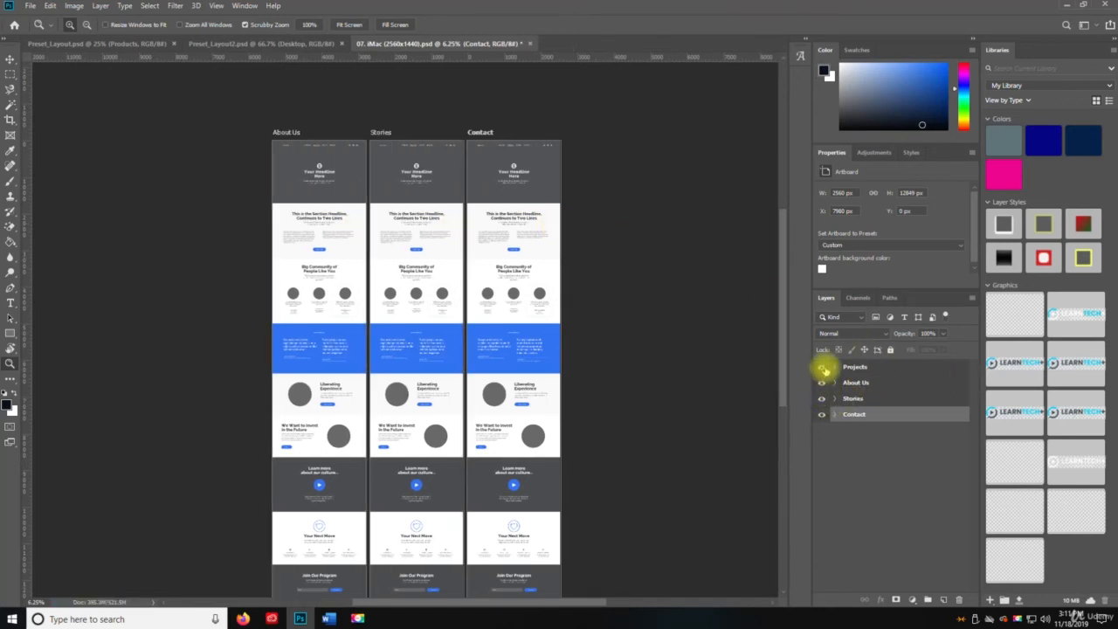
click(821, 367)
key(ctrl+s)
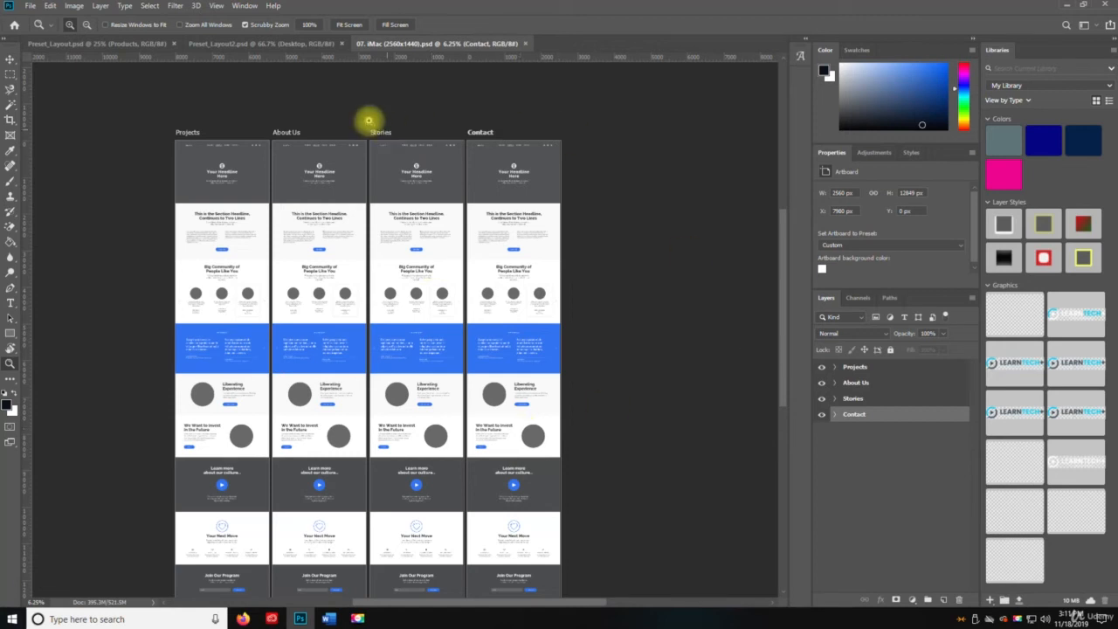
Export the selected Contact artboard to a multi-page PDF named 07. iMac (2560x1440) on the Desktop
click(31, 6)
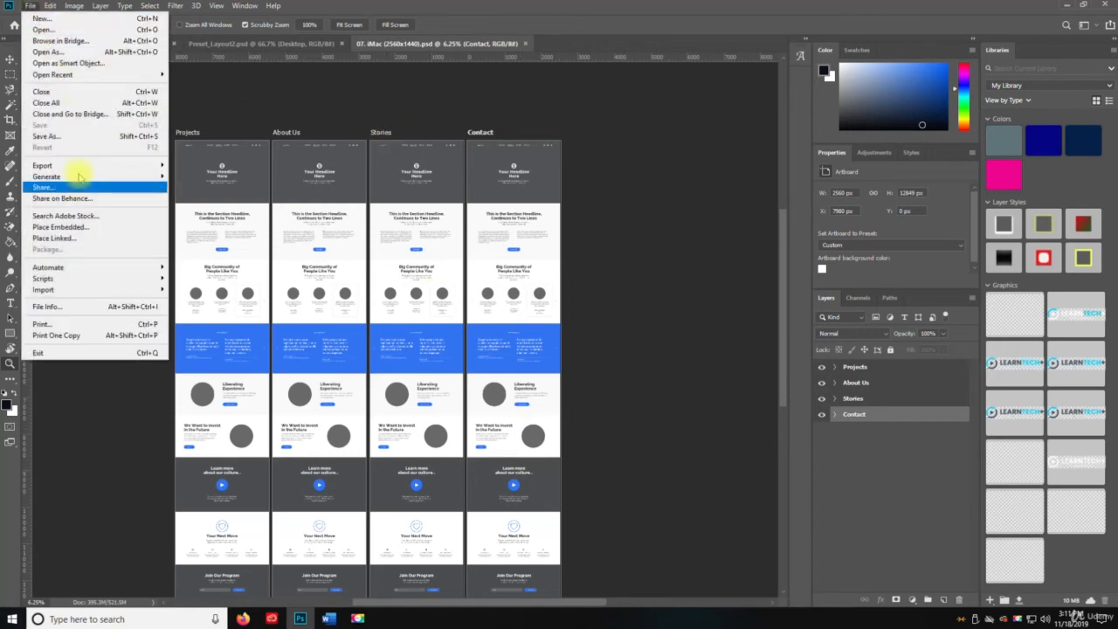
mouse_move(76, 165)
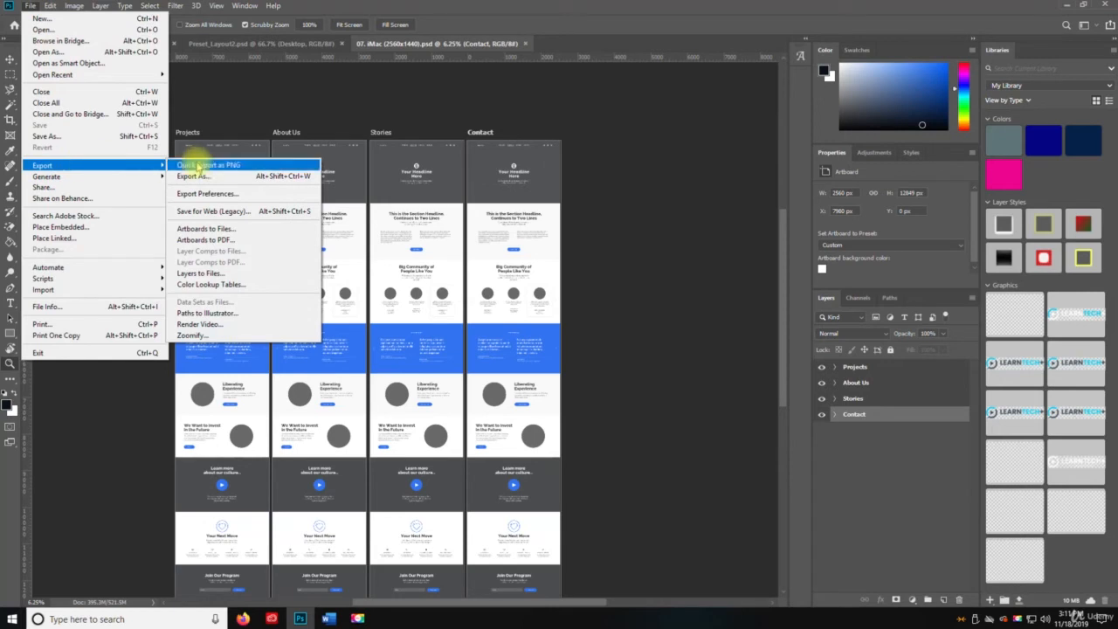
click(247, 239)
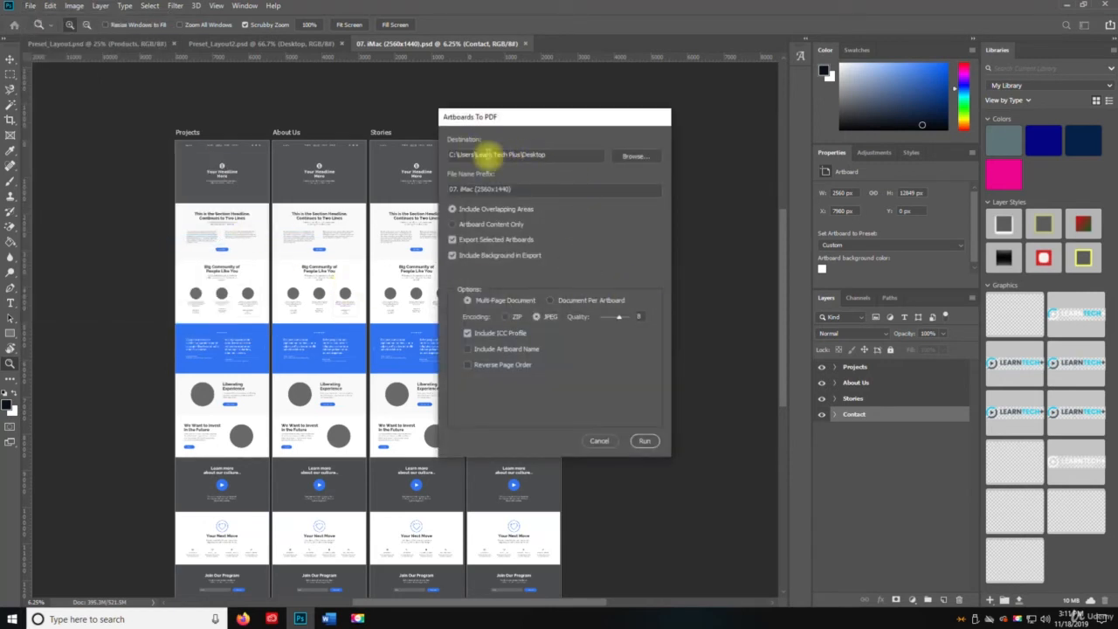
click(642, 440)
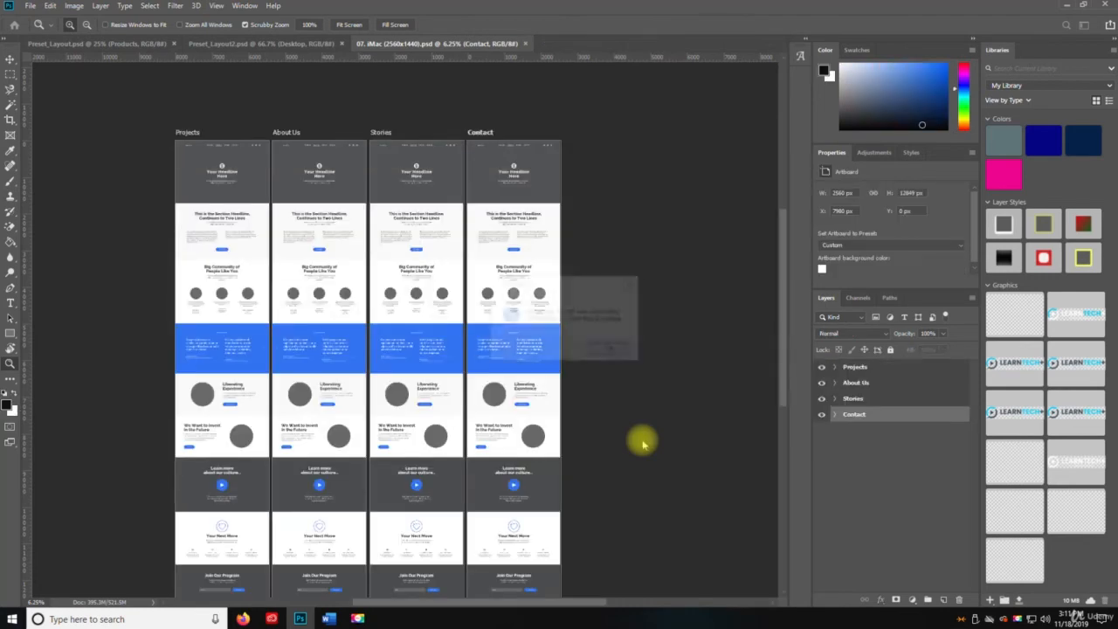
click(611, 350)
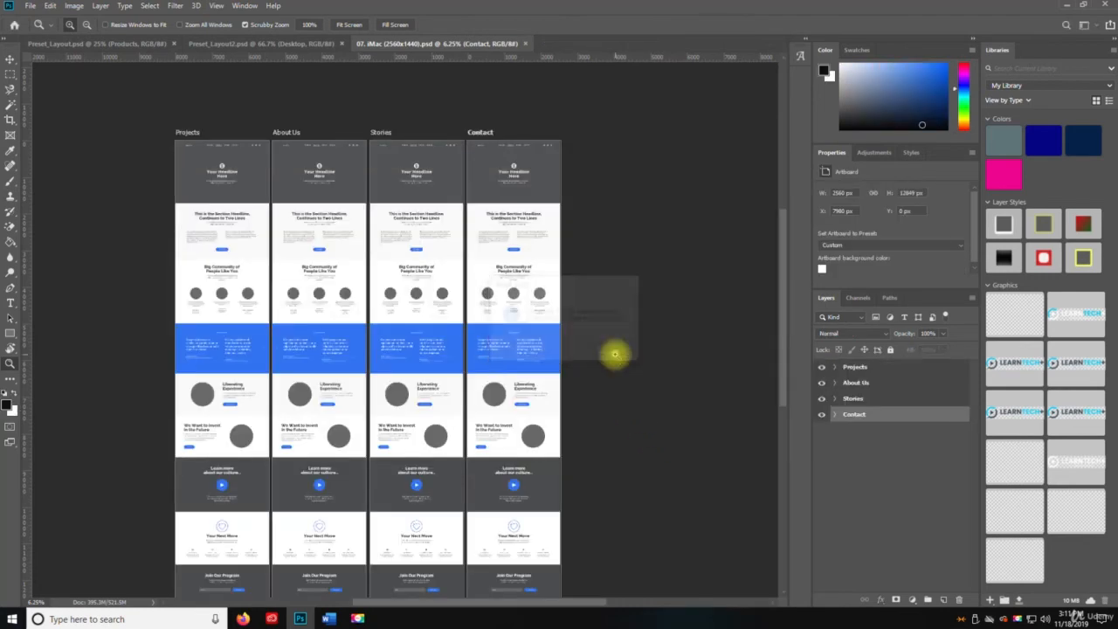
Open the exported 07. iMac (2560x1440) PDF from the desktop, check its page content, and close it
click(1065, 6)
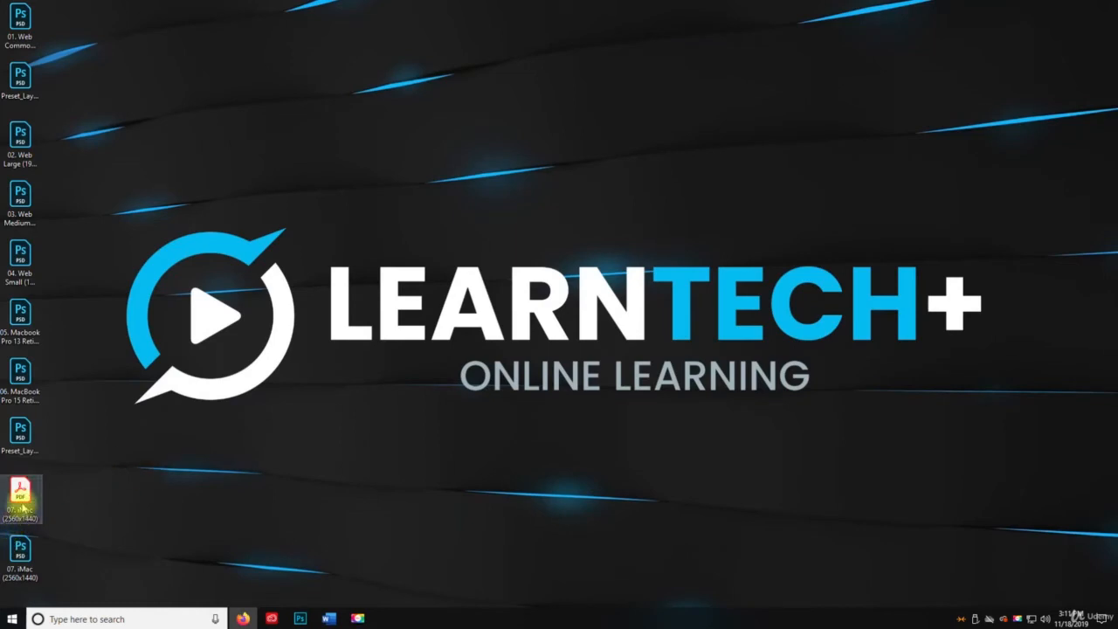
double_click(21, 503)
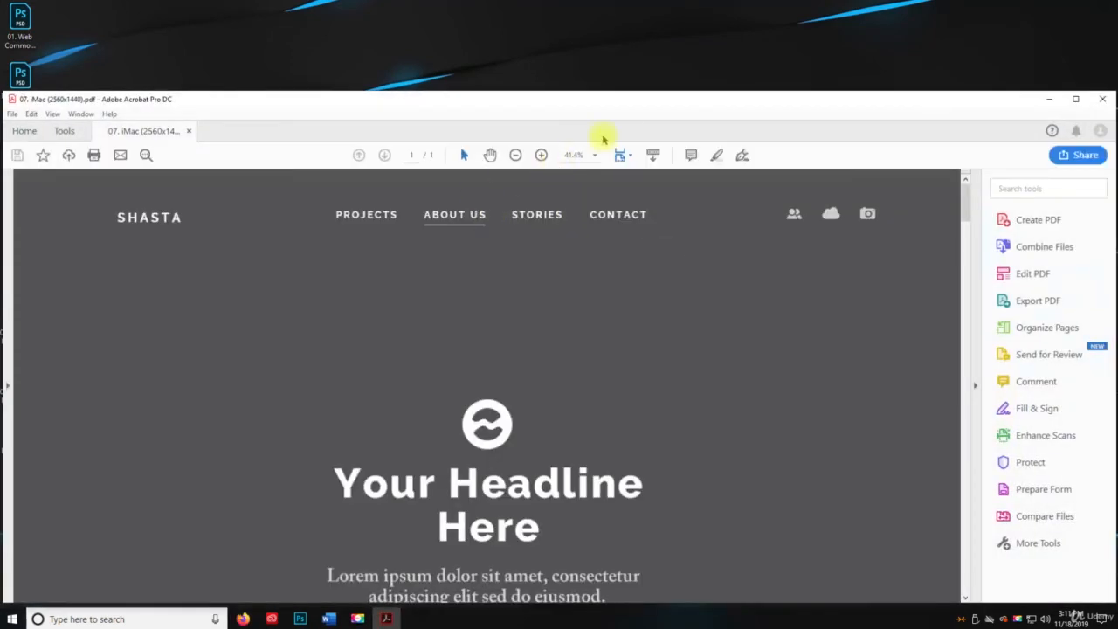
double_click(644, 107)
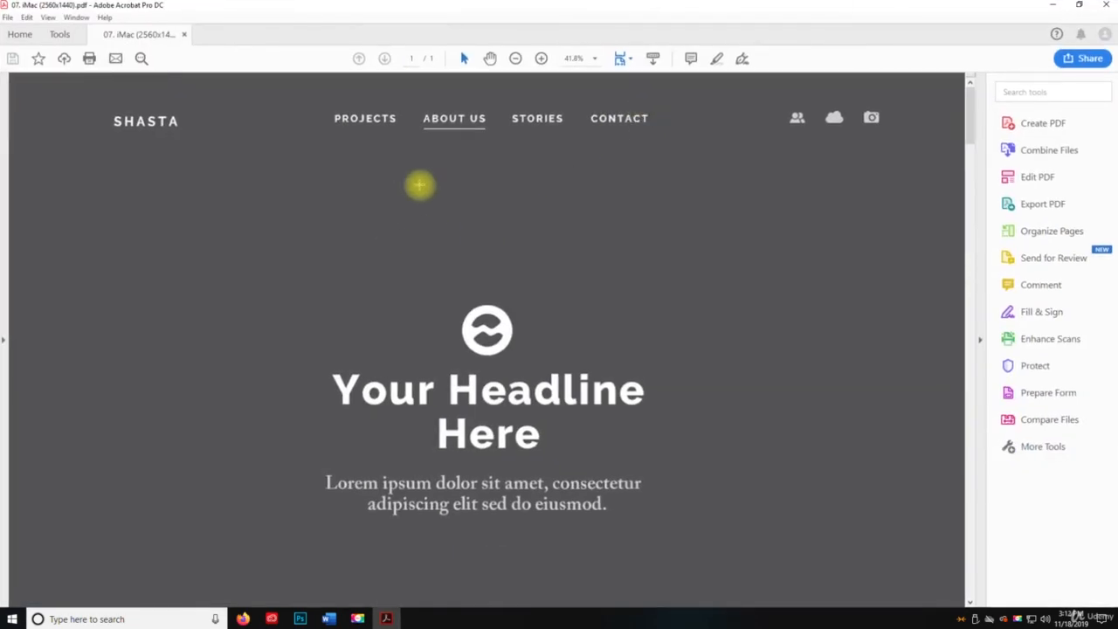
scroll(420, 184, down, 15)
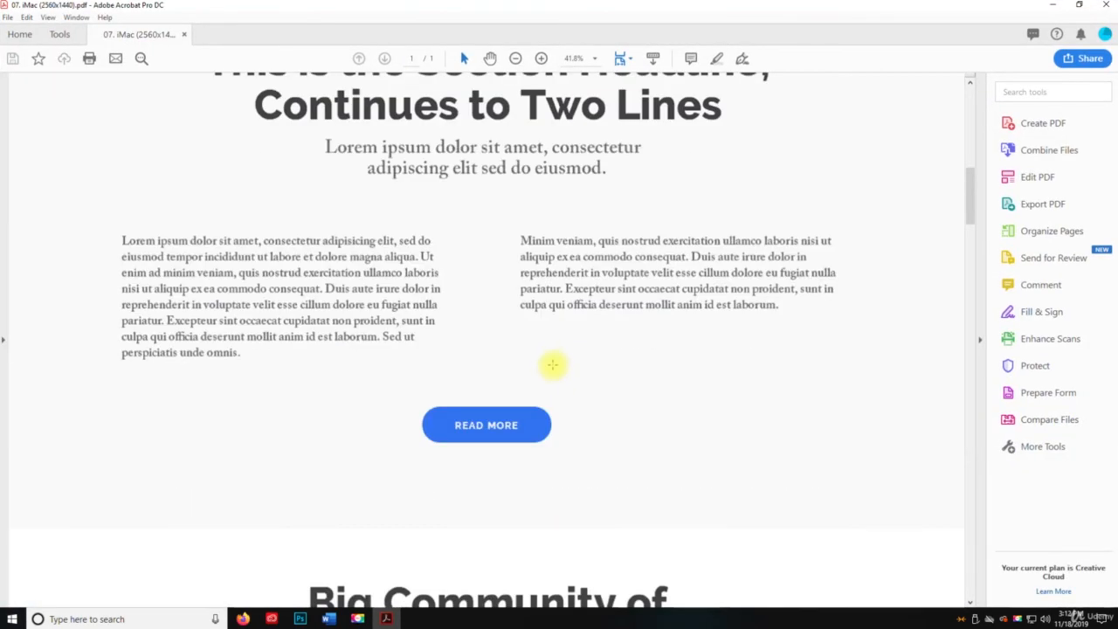
scroll(558, 363, down, 3)
drag(971, 282, 956, 87)
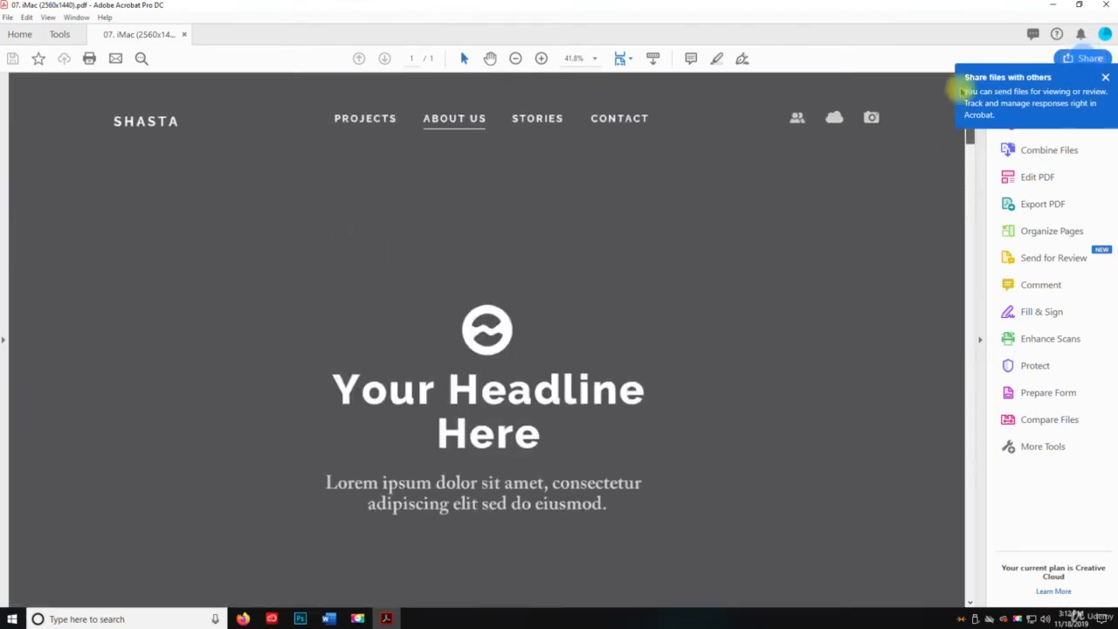
click(1105, 102)
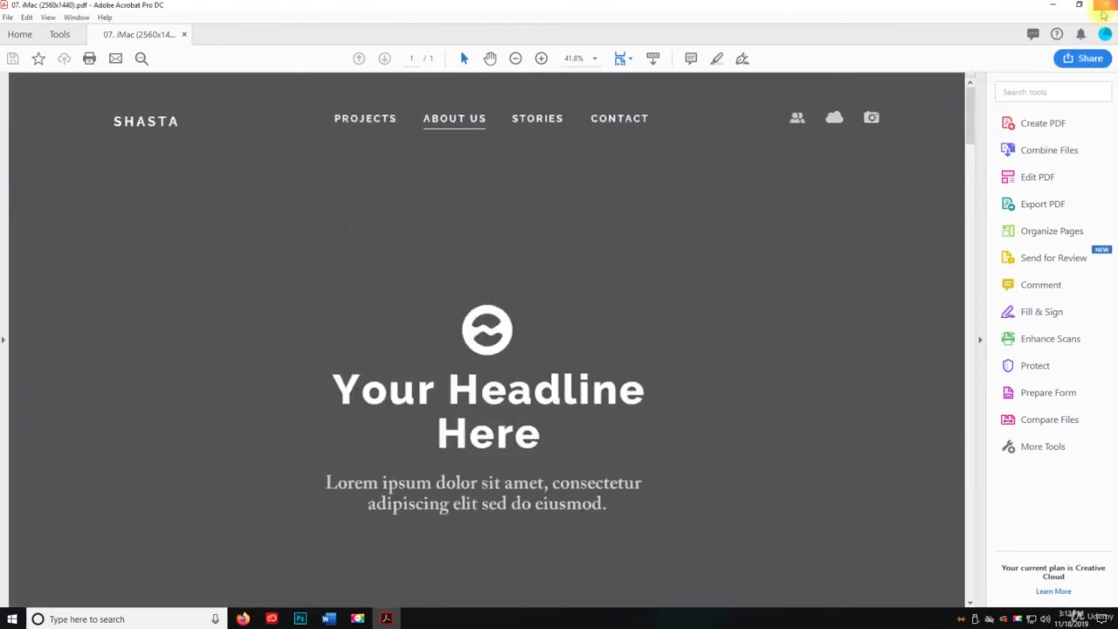
click(1103, 9)
Switch back to Photoshop and export all four artboards to one multi-page PDF on the Desktop, using Artboard Content Only and JPEG encoding
click(299, 617)
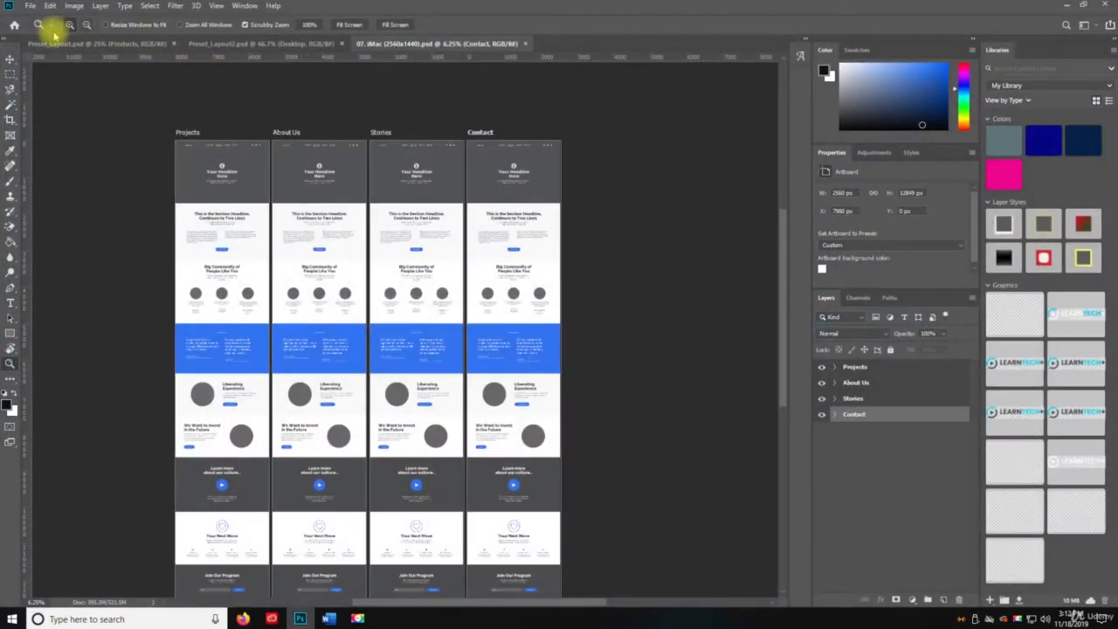
click(857, 399)
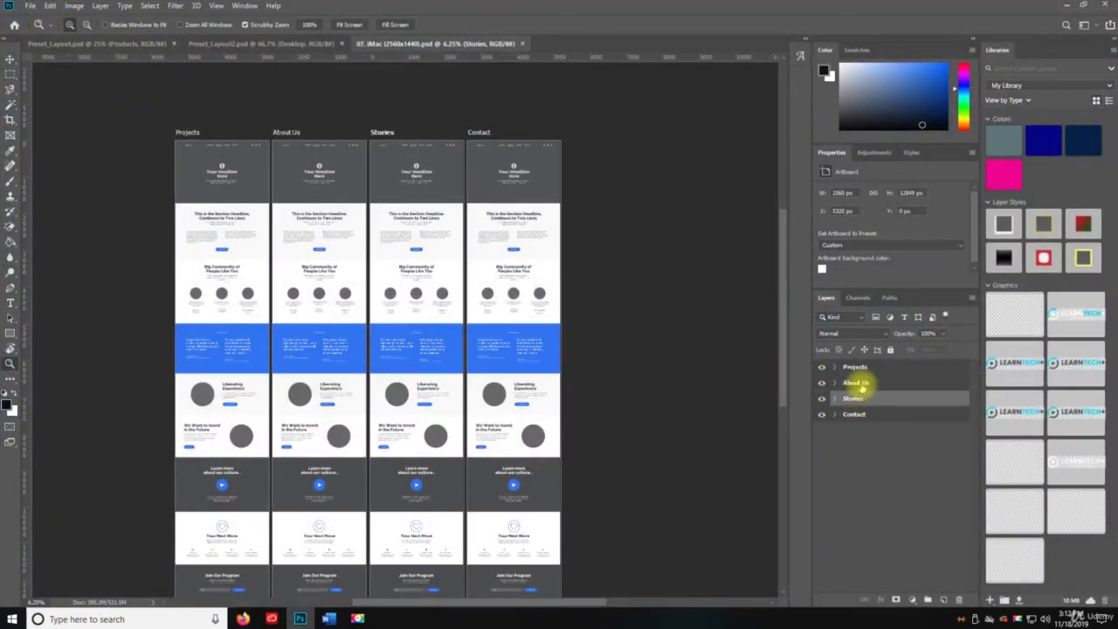
click(860, 368)
shift+click(856, 412)
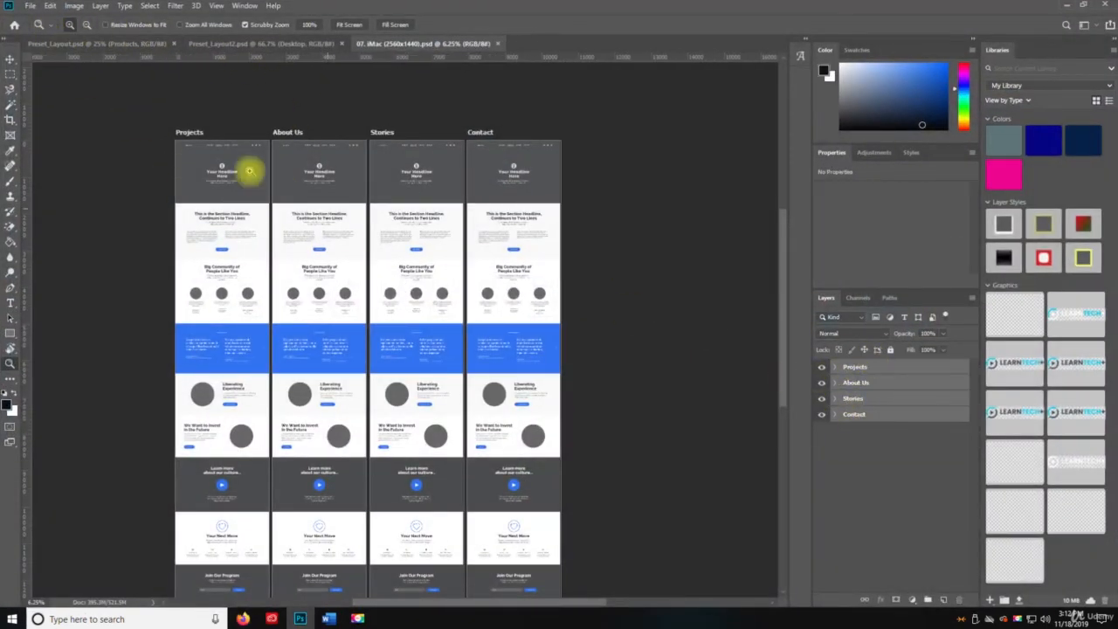
click(30, 6)
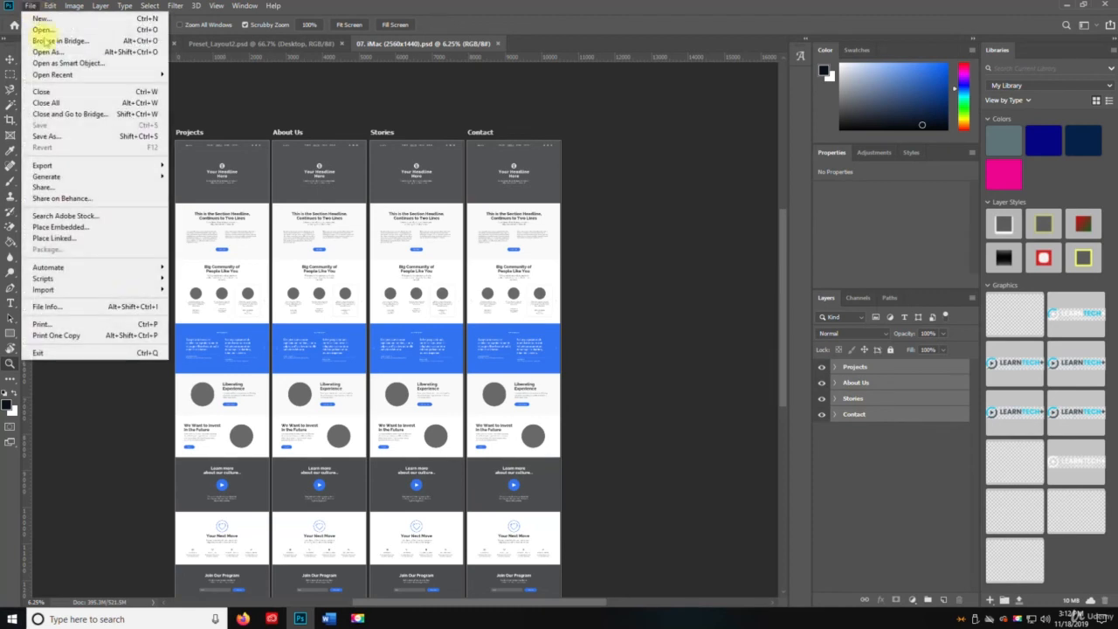
mouse_move(82, 165)
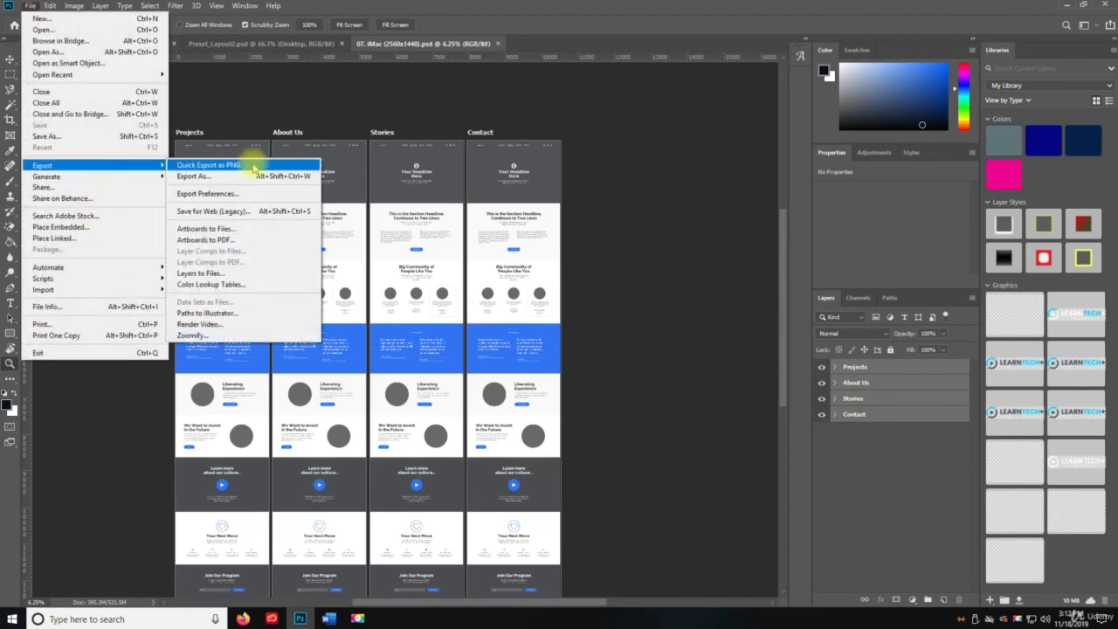
click(214, 240)
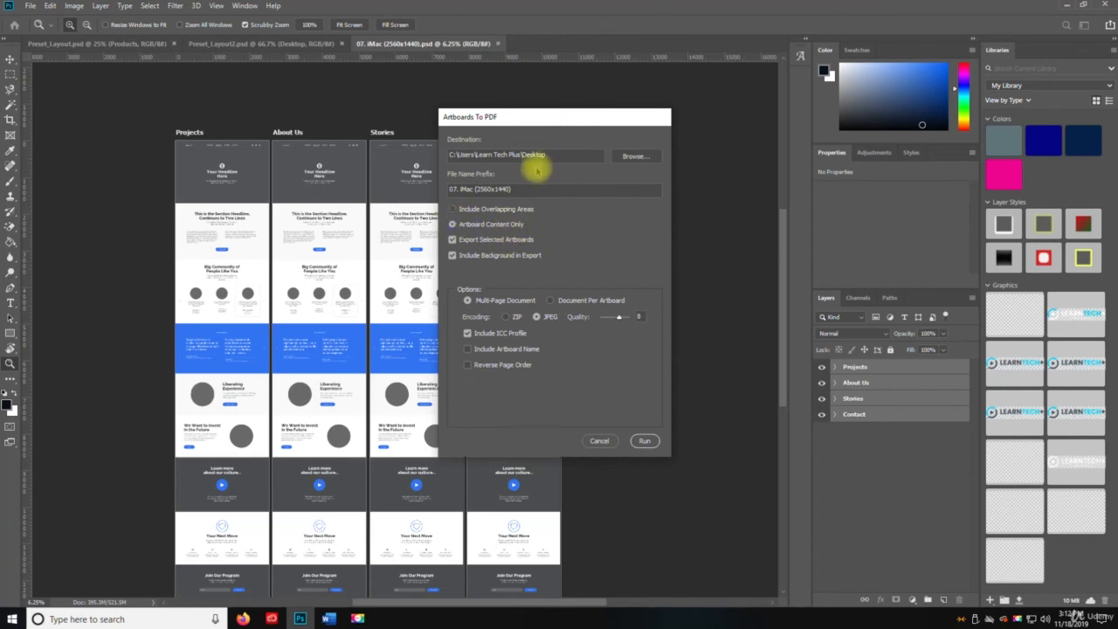
click(643, 441)
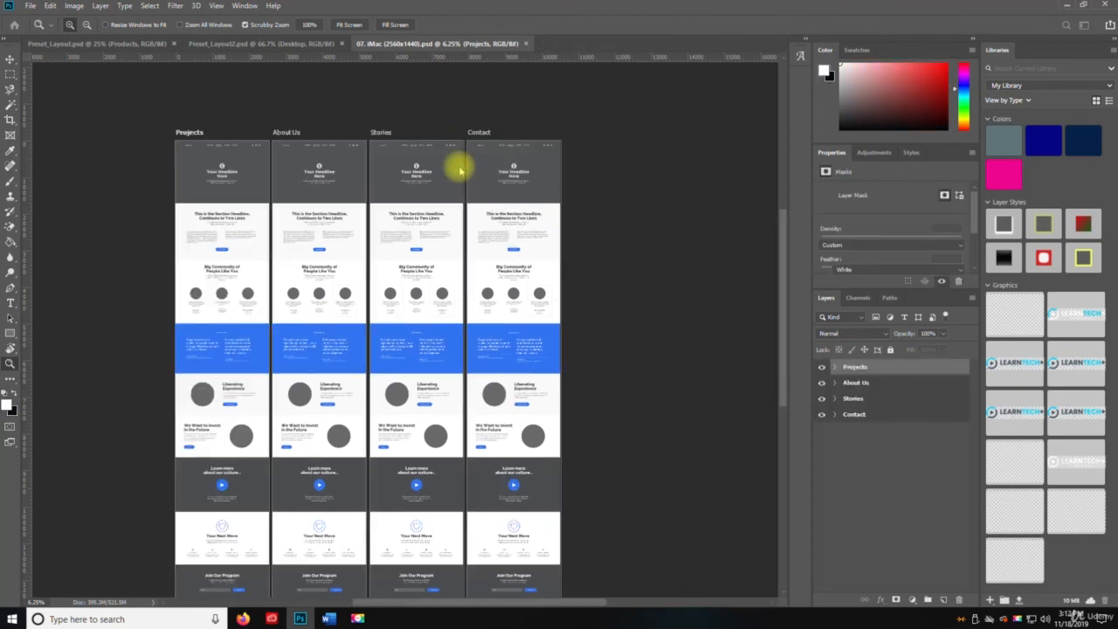
click(612, 351)
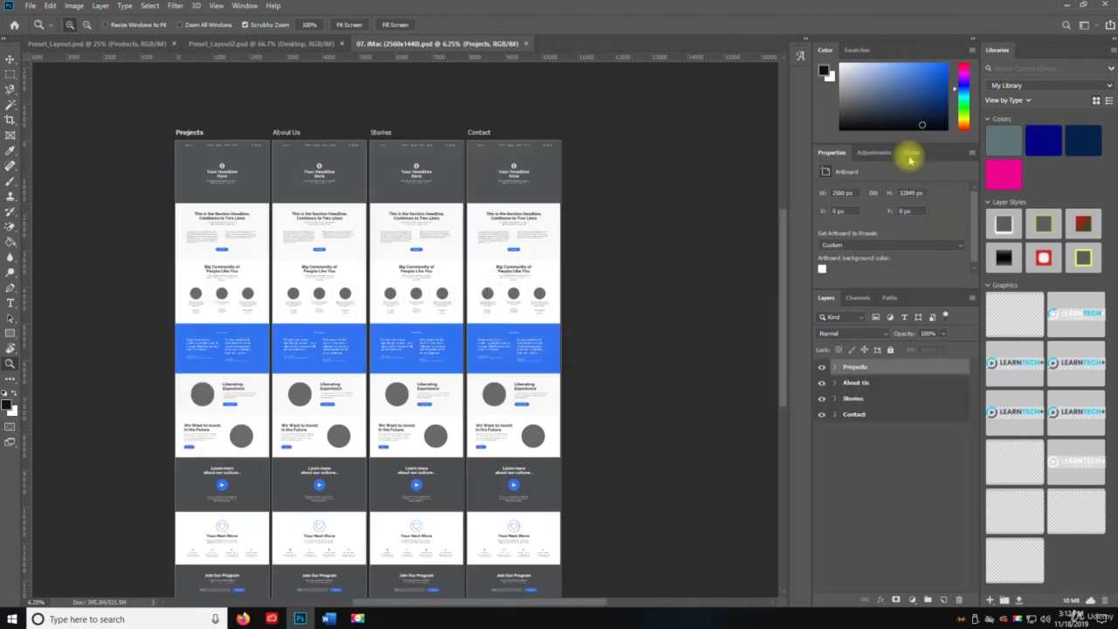
Open the re-exported 07. iMac (2560x1440) PDF from the desktop and check its header and page count
click(1065, 6)
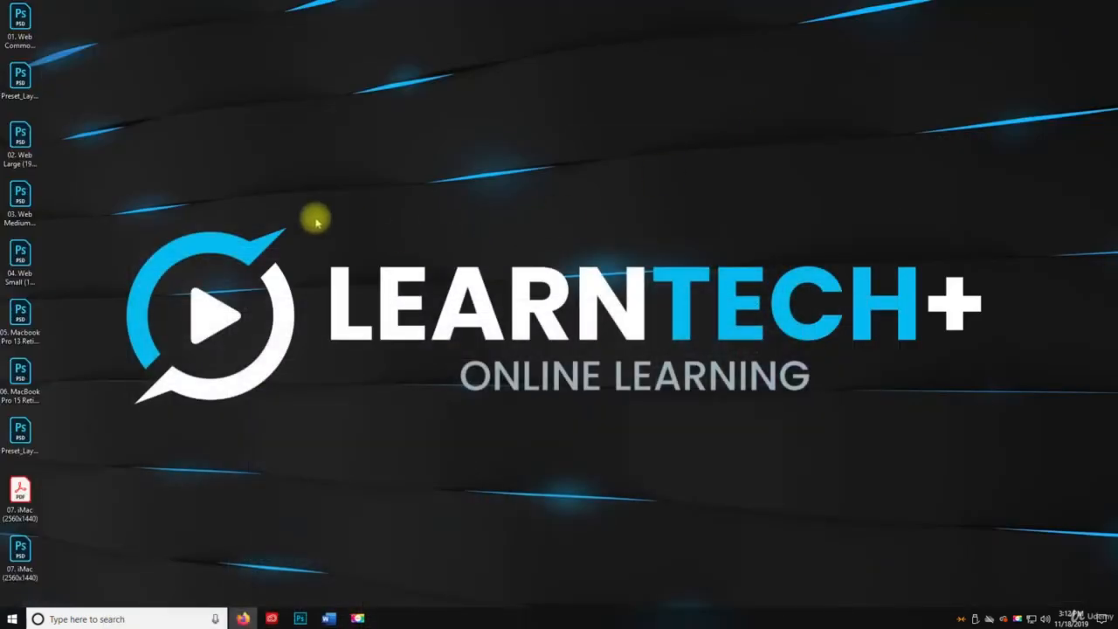
click(20, 498)
key(Return)
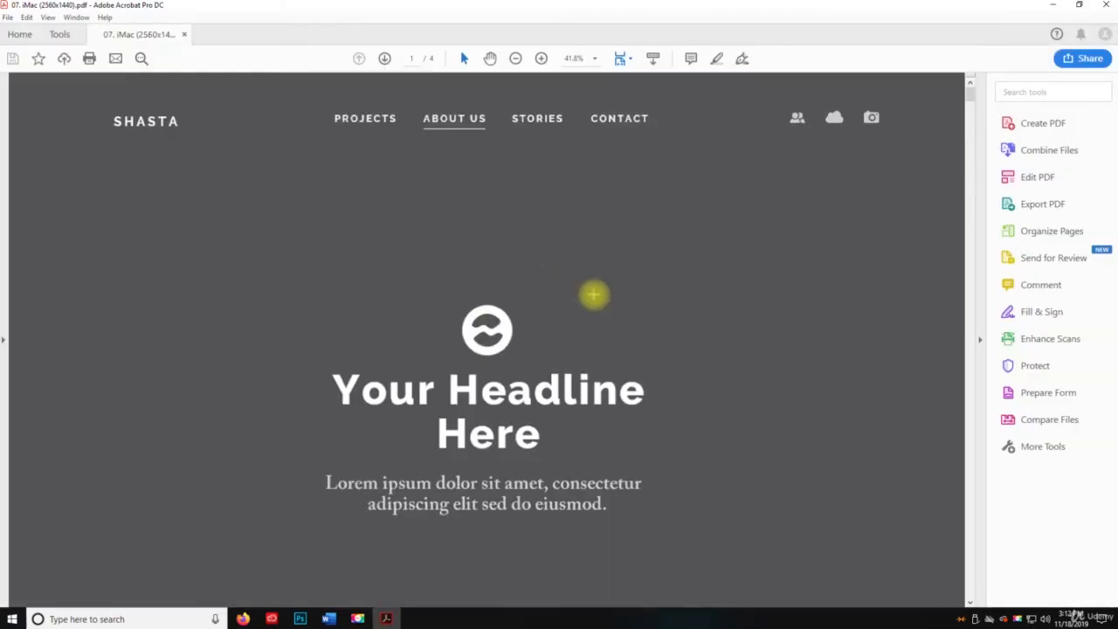
scroll(611, 305, down, 2)
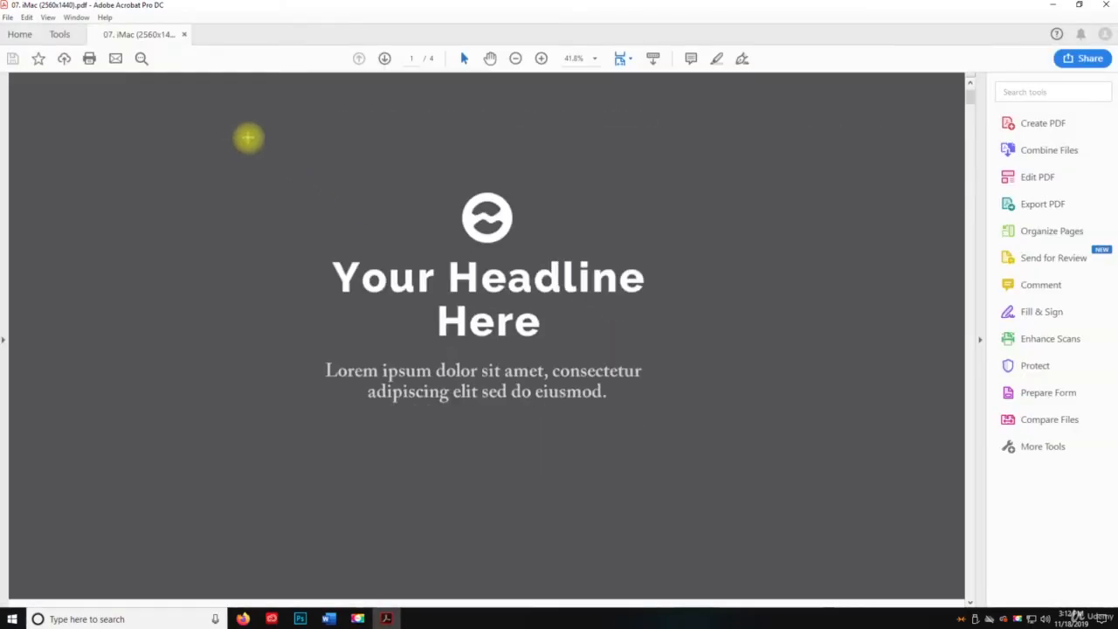
scroll(324, 133, up, 2)
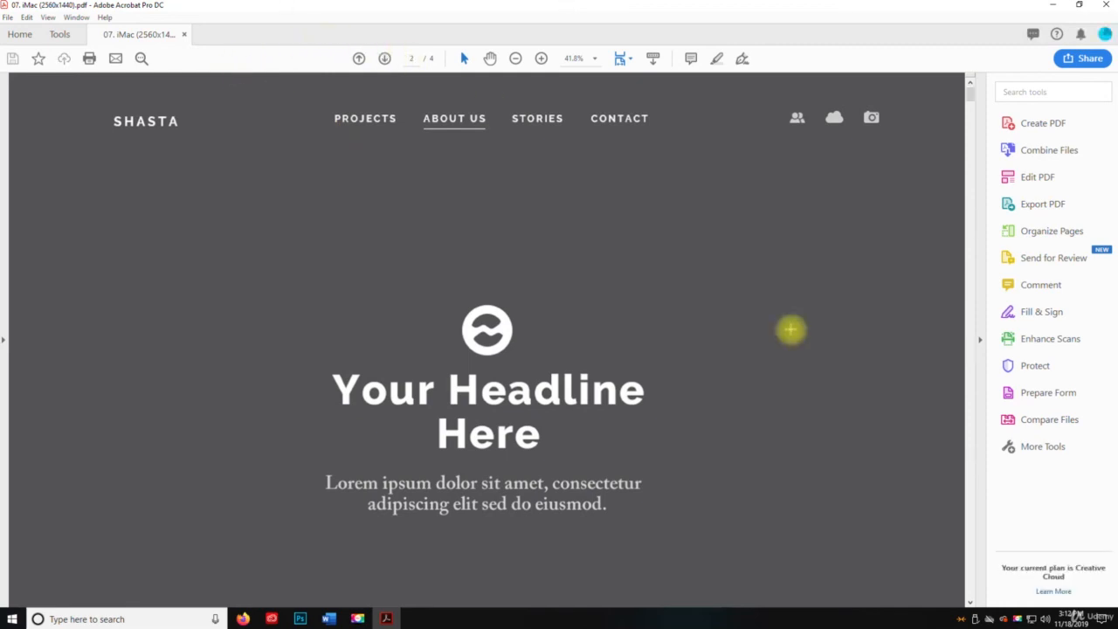
Examine the PDF's first page from its section headline to the footer and the start of page 2, and close the file
scroll(861, 421, down, 10)
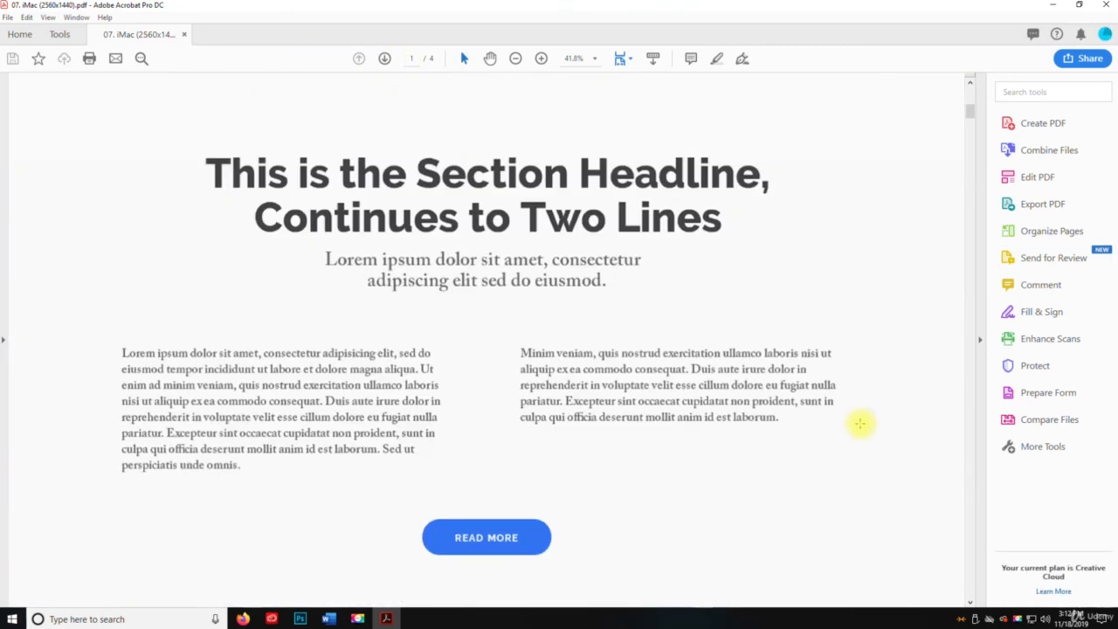
scroll(860, 426, down, 8)
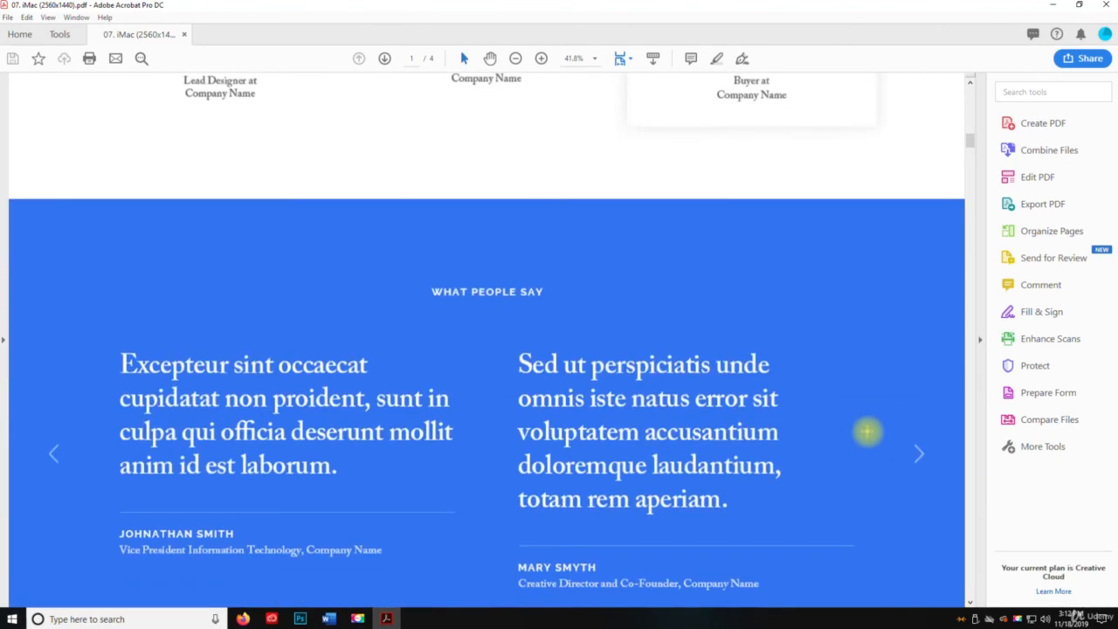
scroll(865, 432, down, 9)
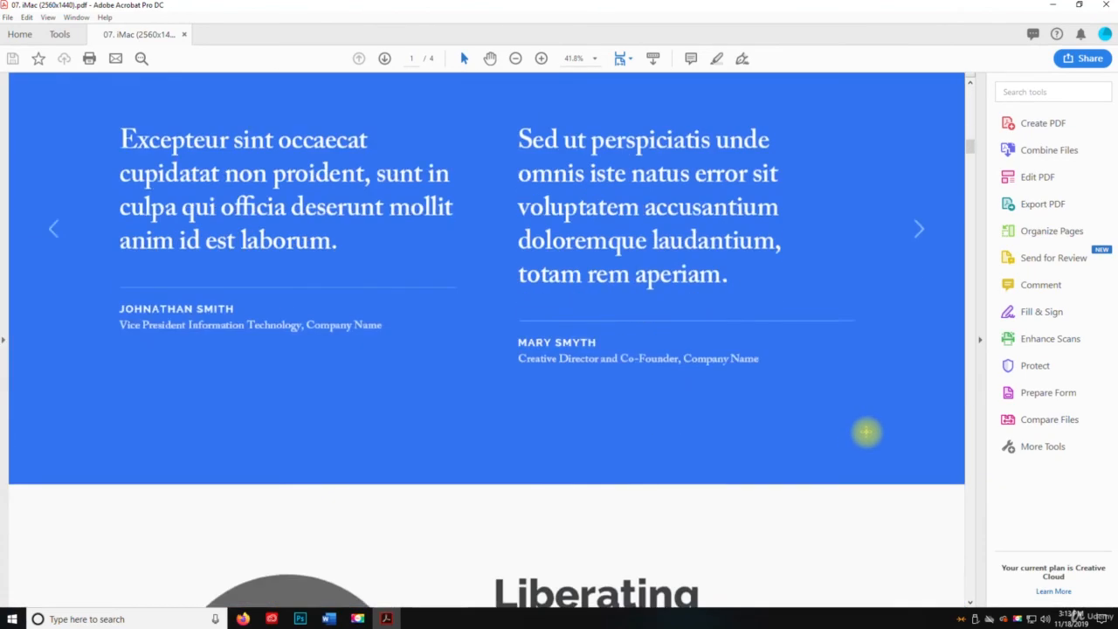
scroll(697, 413, down, 4)
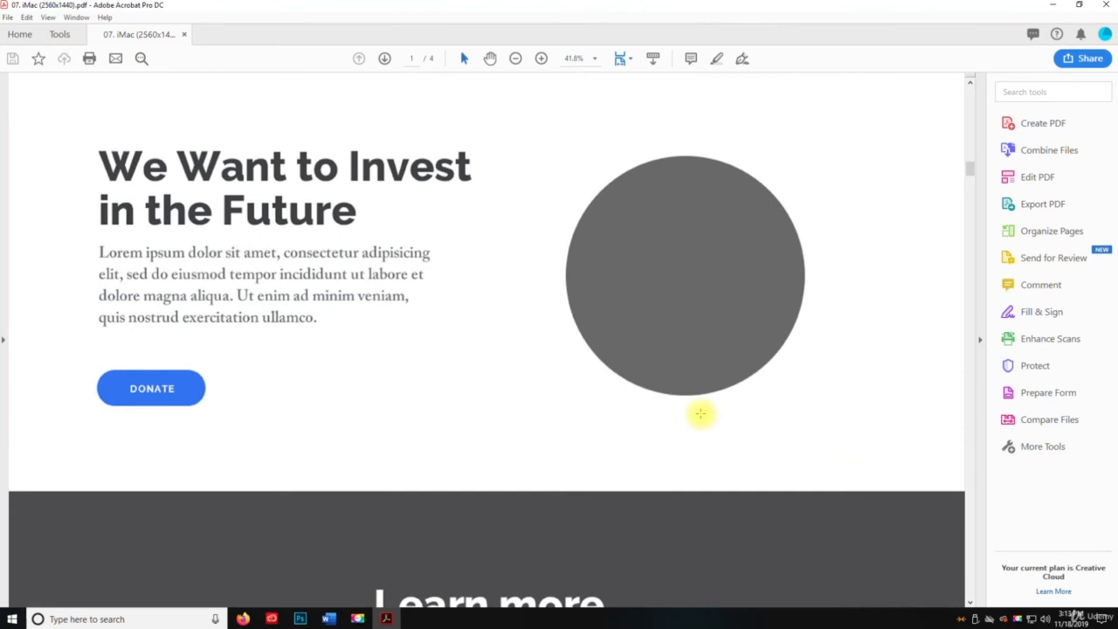
scroll(679, 367, down, 10)
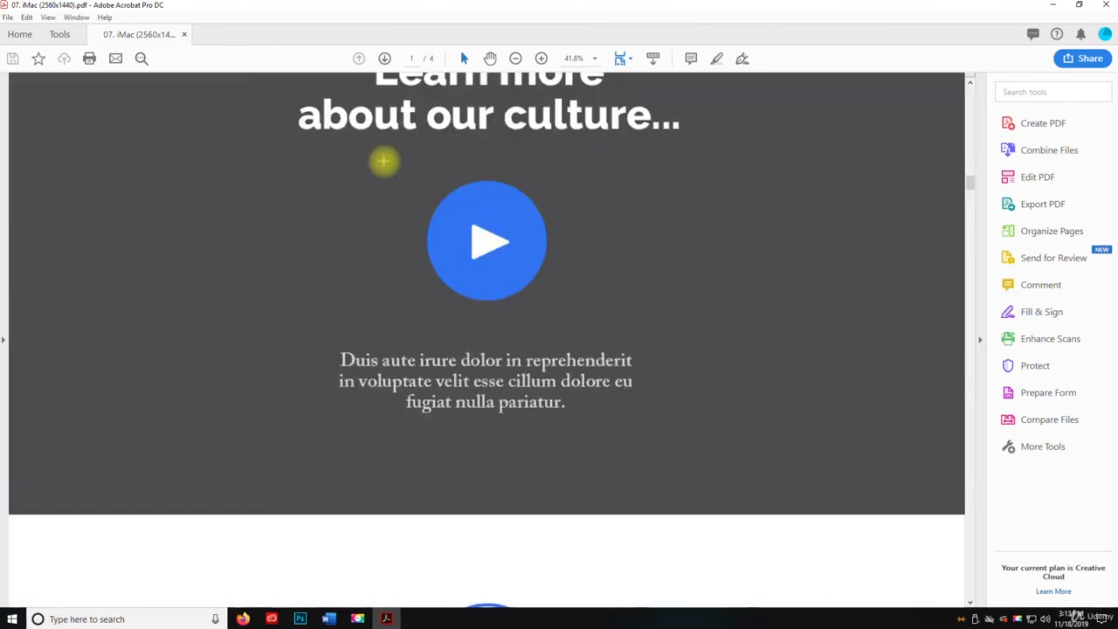
scroll(491, 274, down, 4)
scroll(515, 320, down, 5)
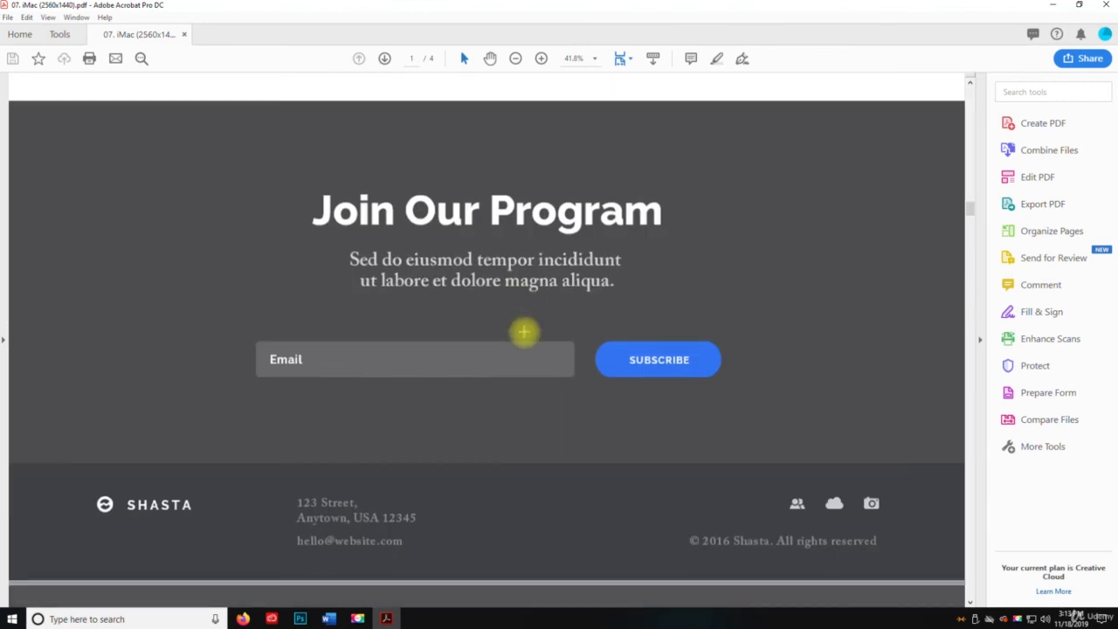
scroll(504, 306, down, 4)
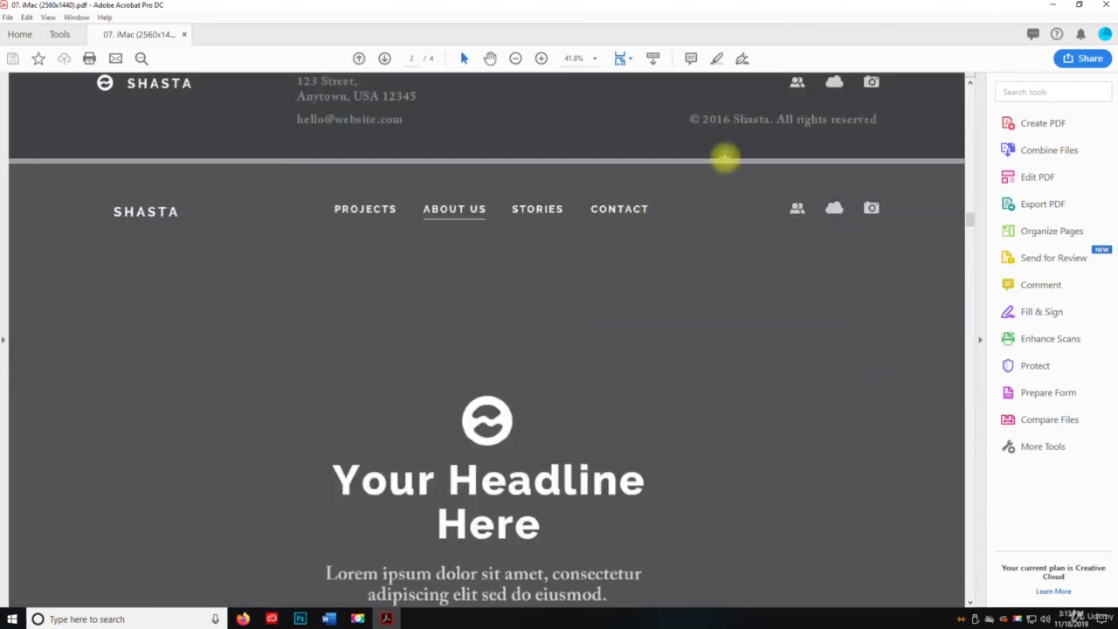
click(1104, 7)
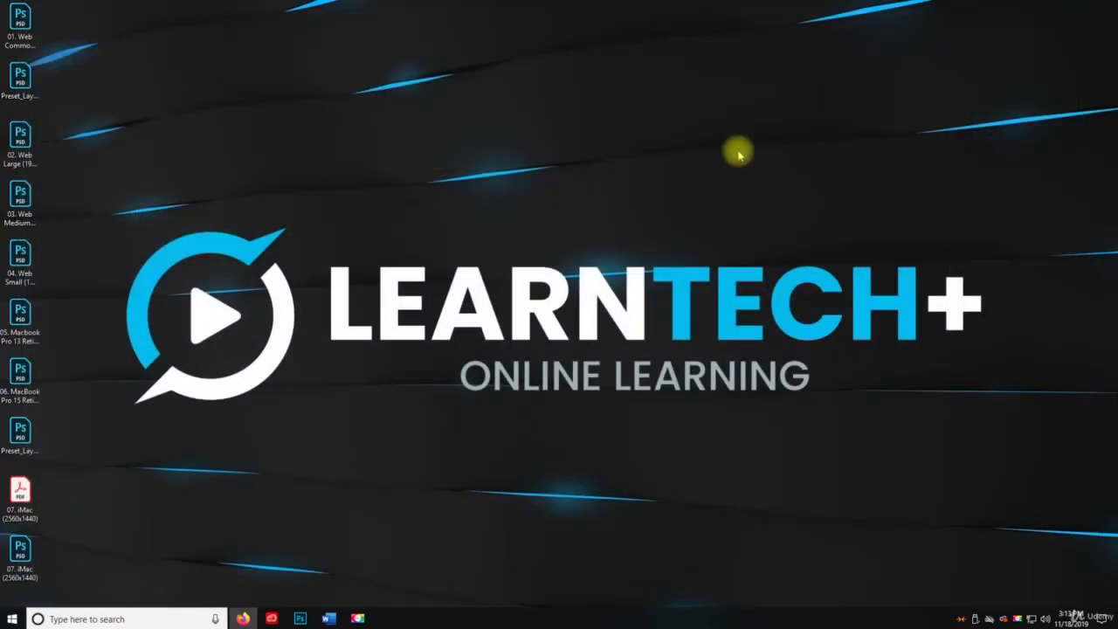